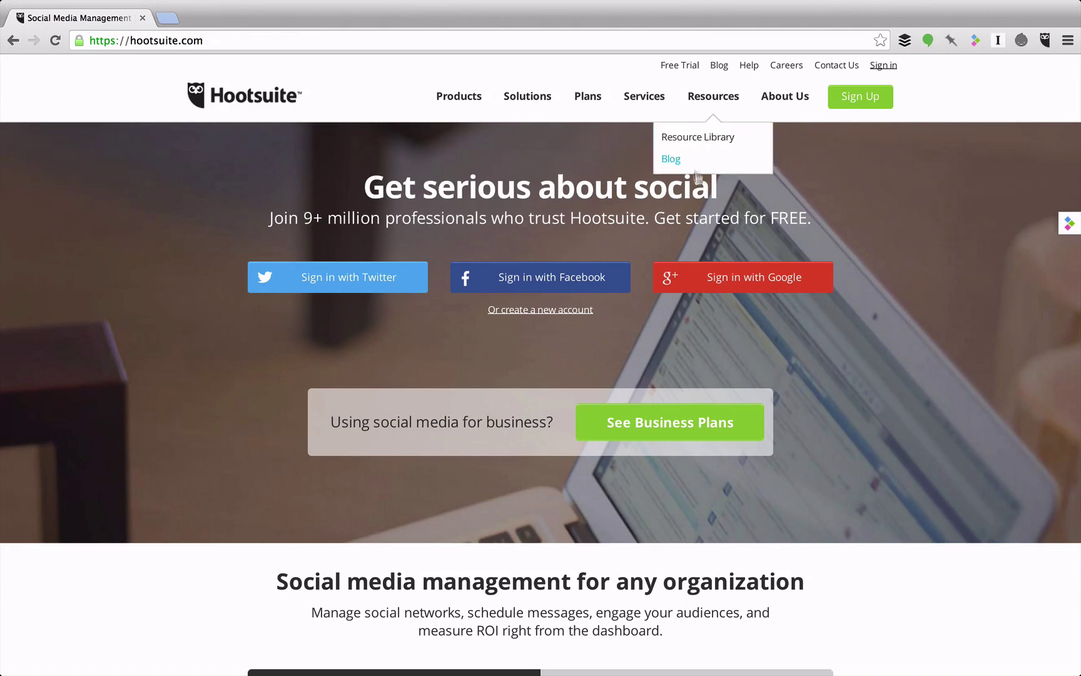
- Go to Plans & Pricing via Sign Up and scroll to the Free, Pro and Enterprise Get Started Now buttons
click(860, 107)
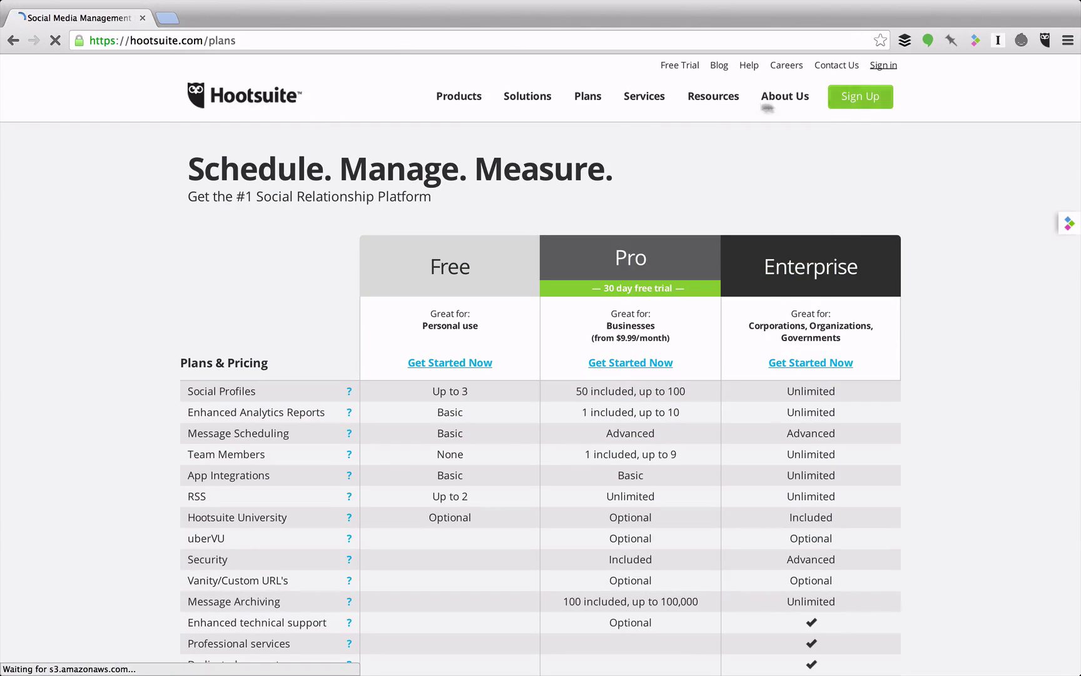
scroll(380, 179, down, 4)
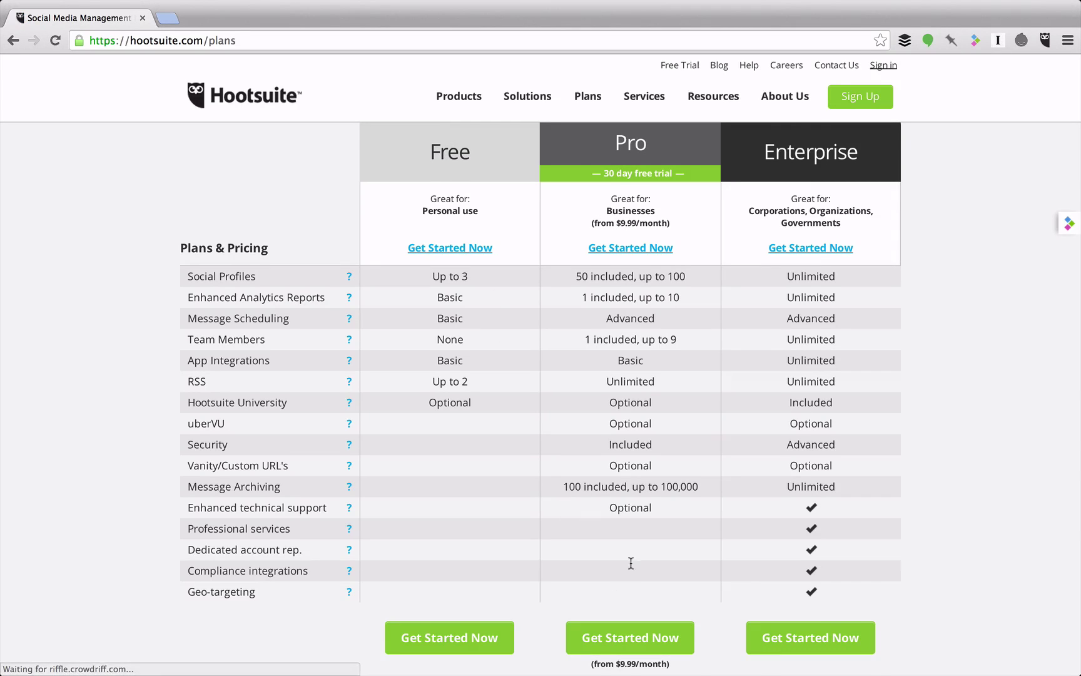
scroll(626, 557, down, 3)
- Start the Pro plan sign-up and fill in the email, full name and password
click(603, 543)
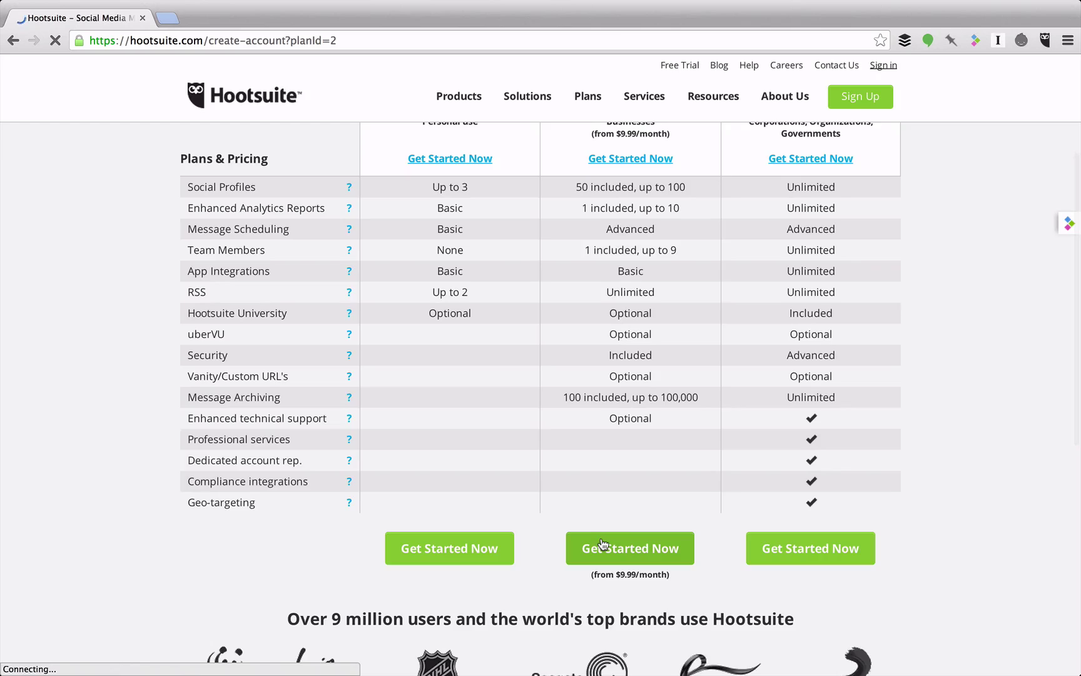
text(justin@)
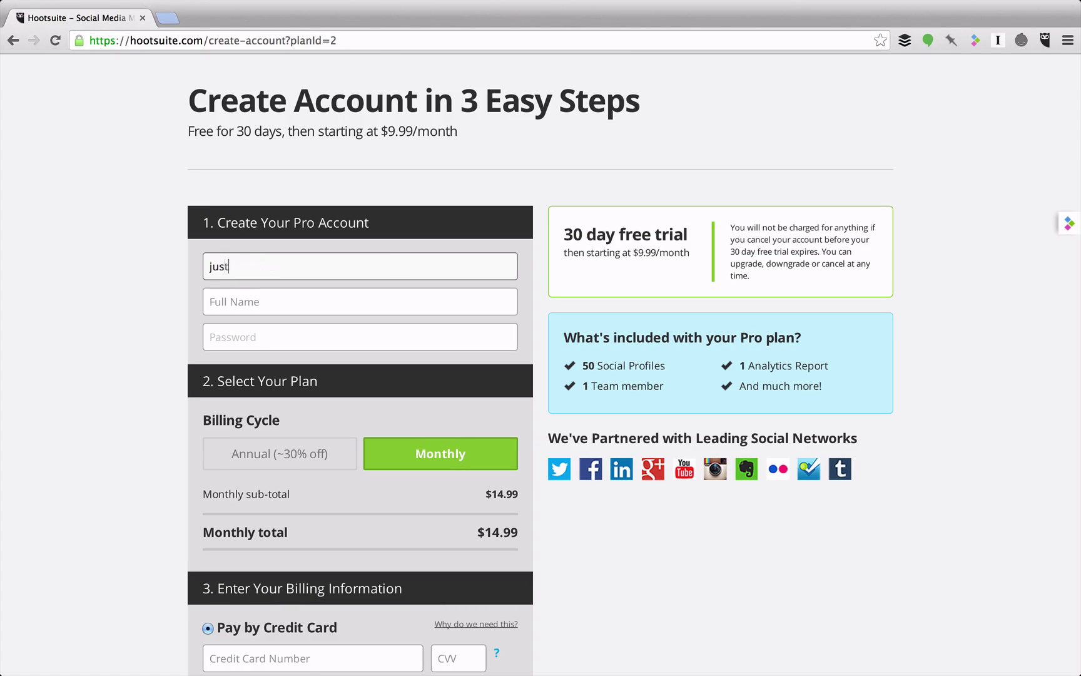
key(BackSpace)
key(BackSpace)
key(Down)
key(Return)
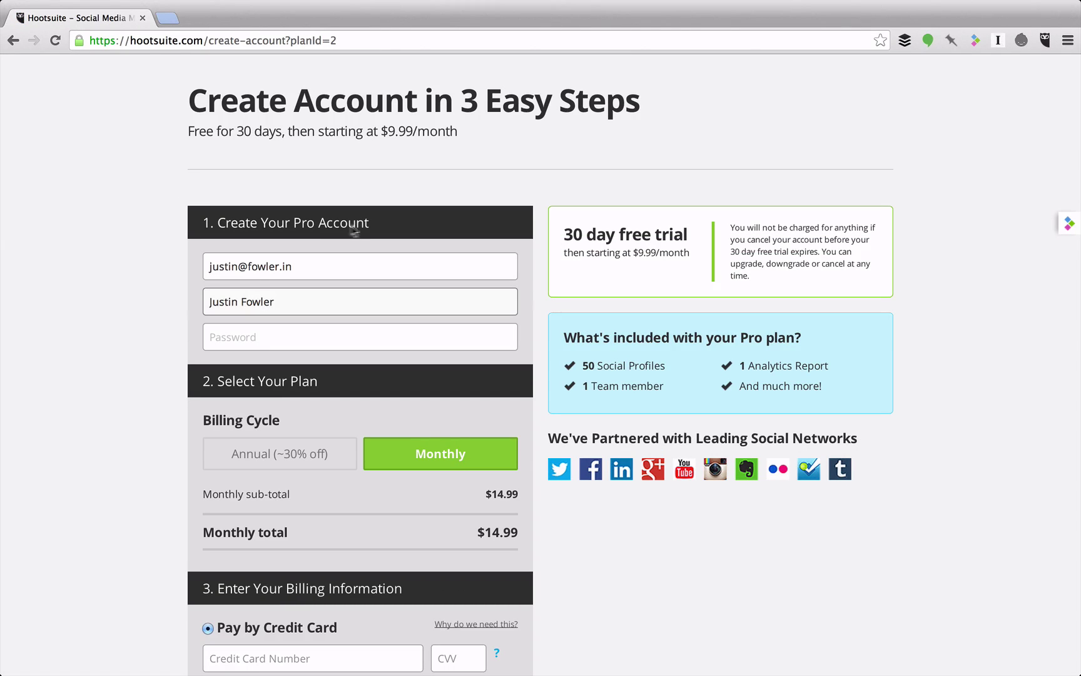
key(Tab)
text(********)
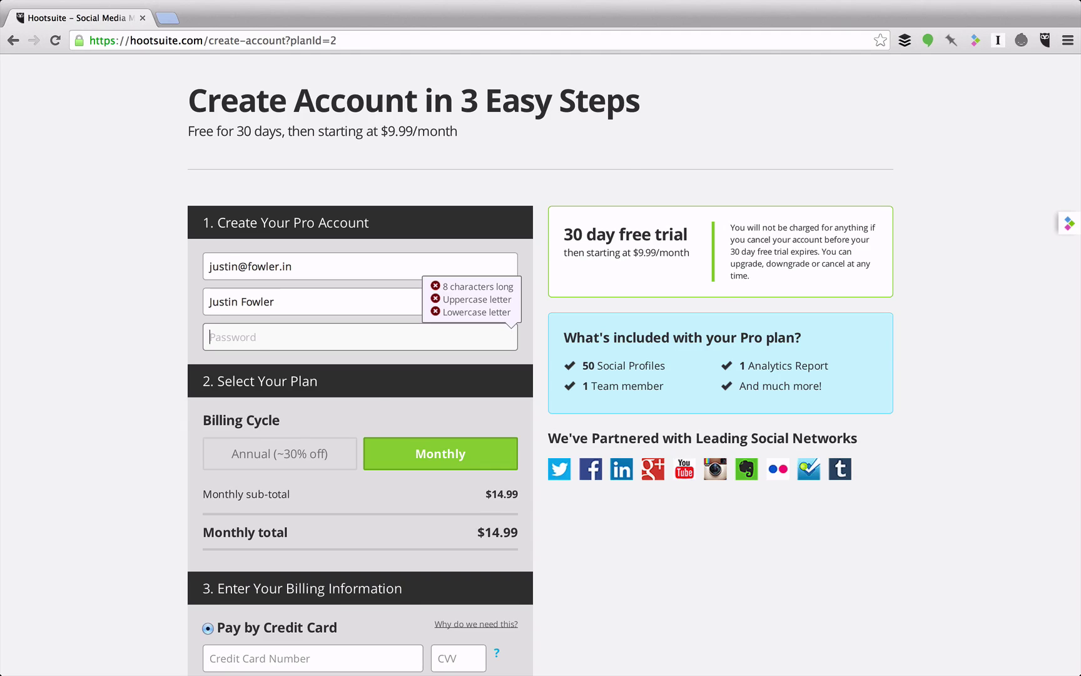
scroll(259, 249, down, 5)
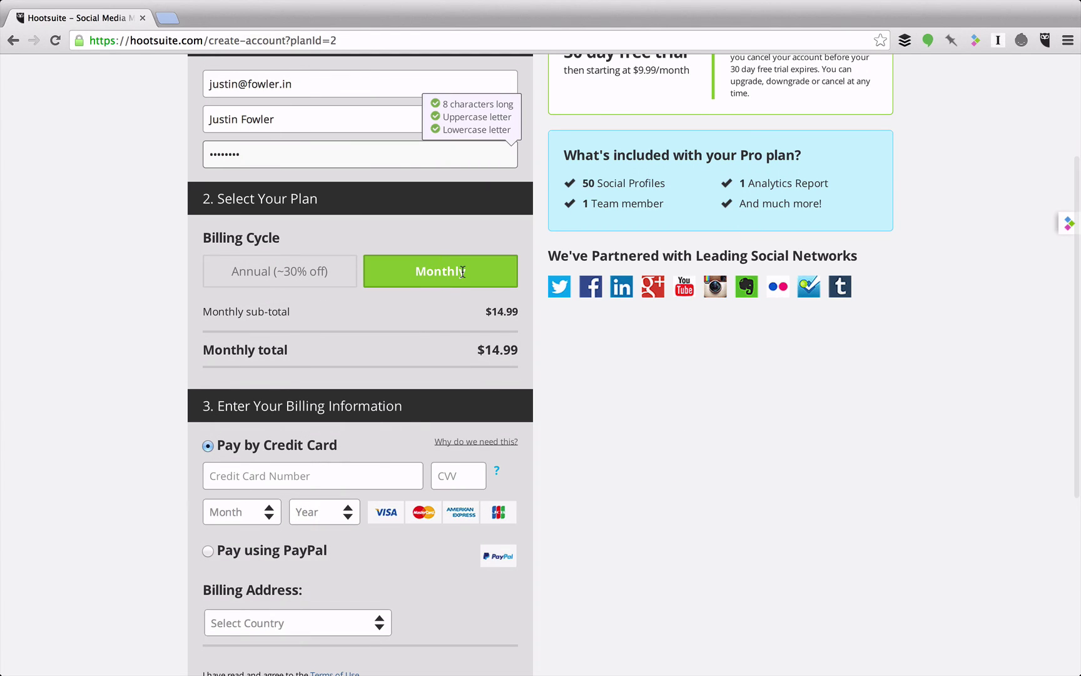
- Preview annual billing, switch back to monthly, and submit the free-trial sign-up
click(292, 275)
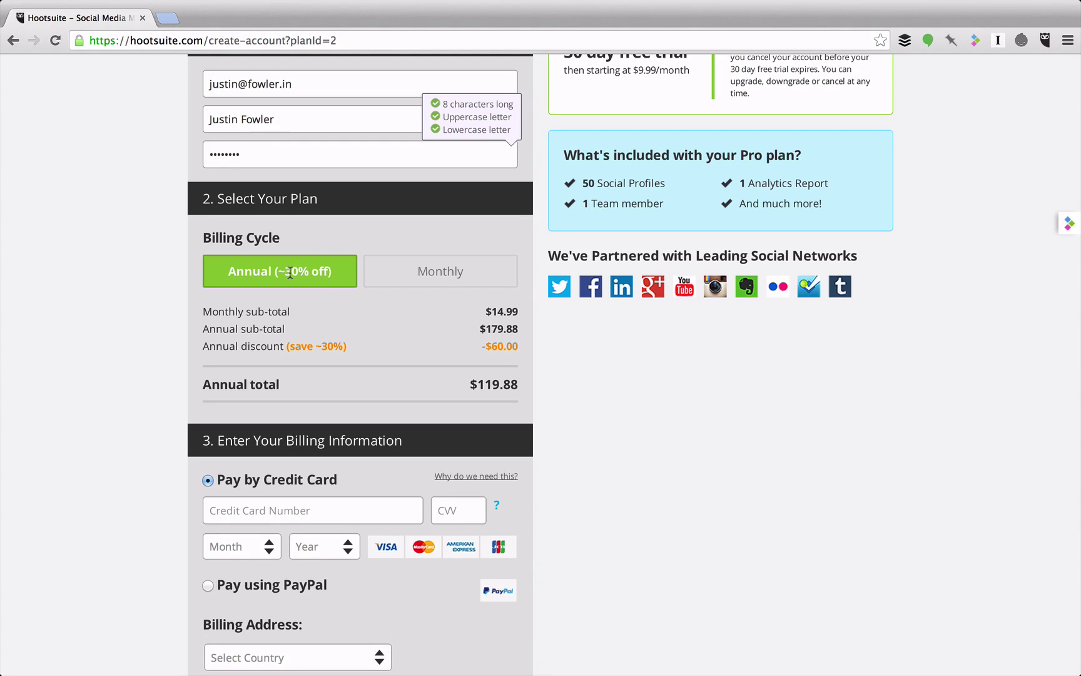
click(439, 272)
scroll(437, 273, down, 3)
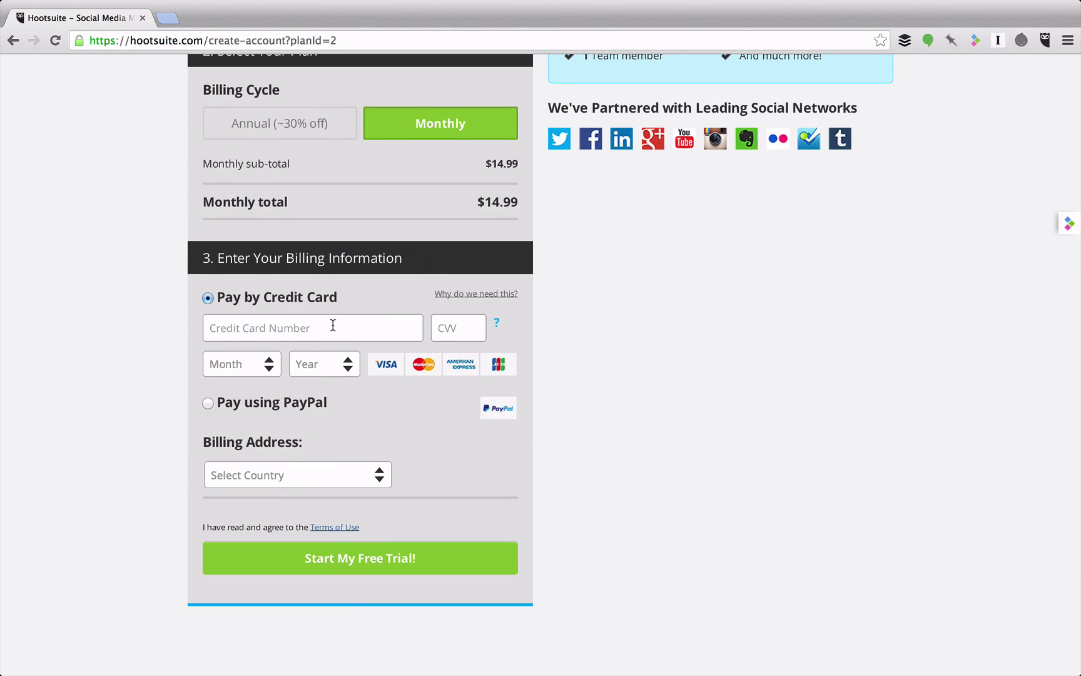
click(208, 402)
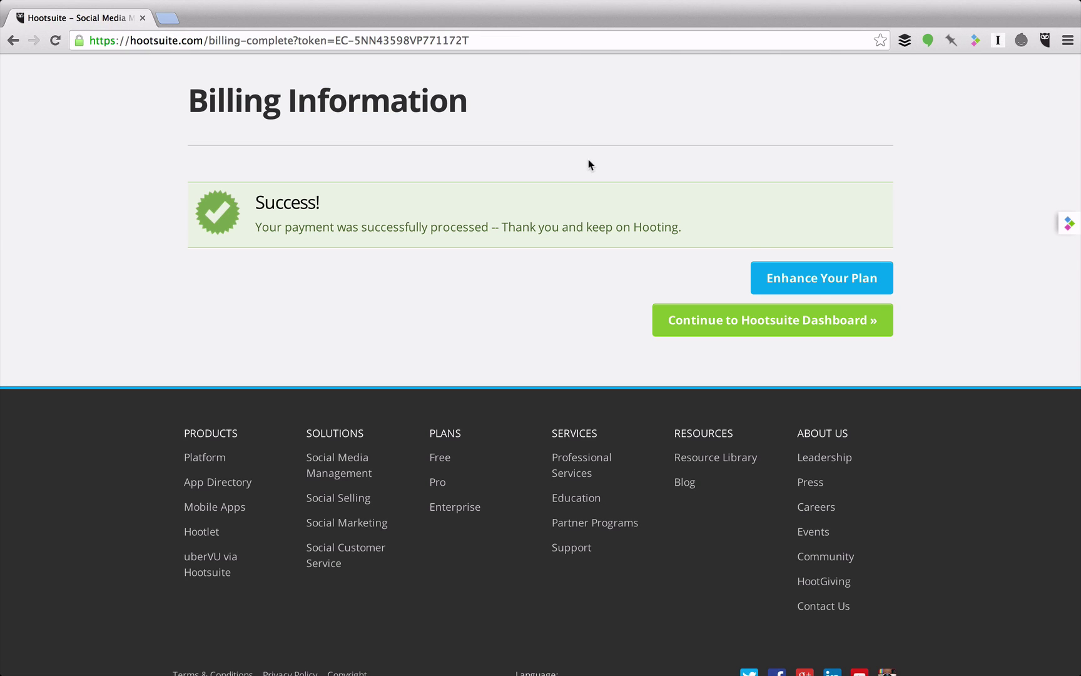
- Authorize Hootsuite for the Twitter account and continue to the dashboard's My First Tab
click(730, 322)
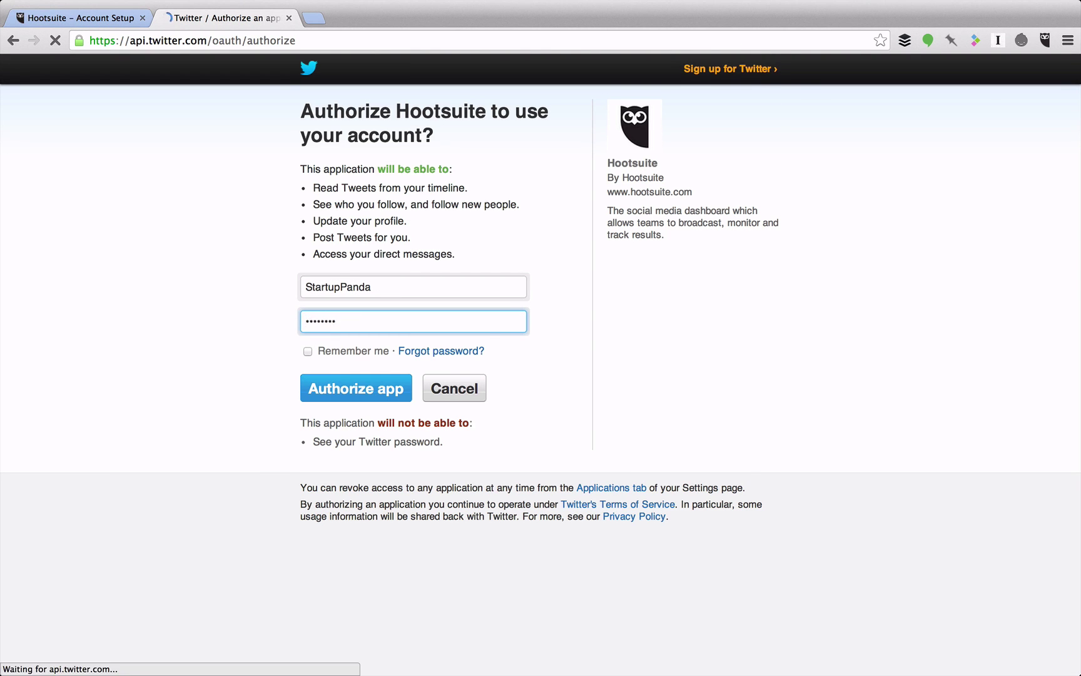
key(Return)
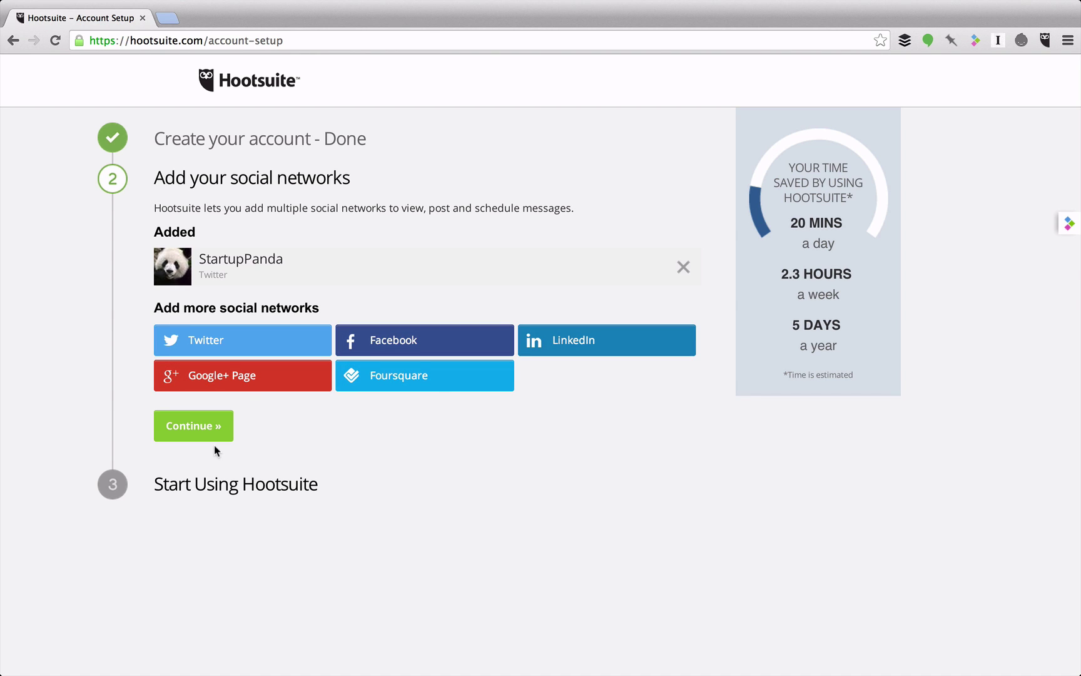
click(191, 428)
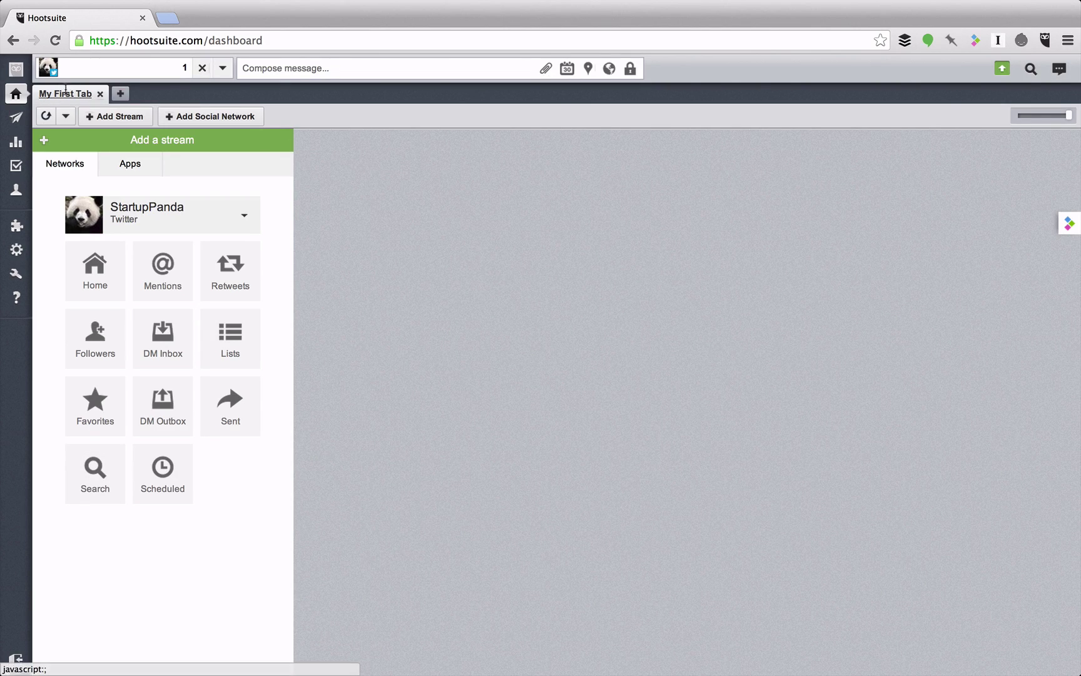
- Rename My First Tab to 'Twitter Accounts' and close the extra untitled tab
double_click(52, 92)
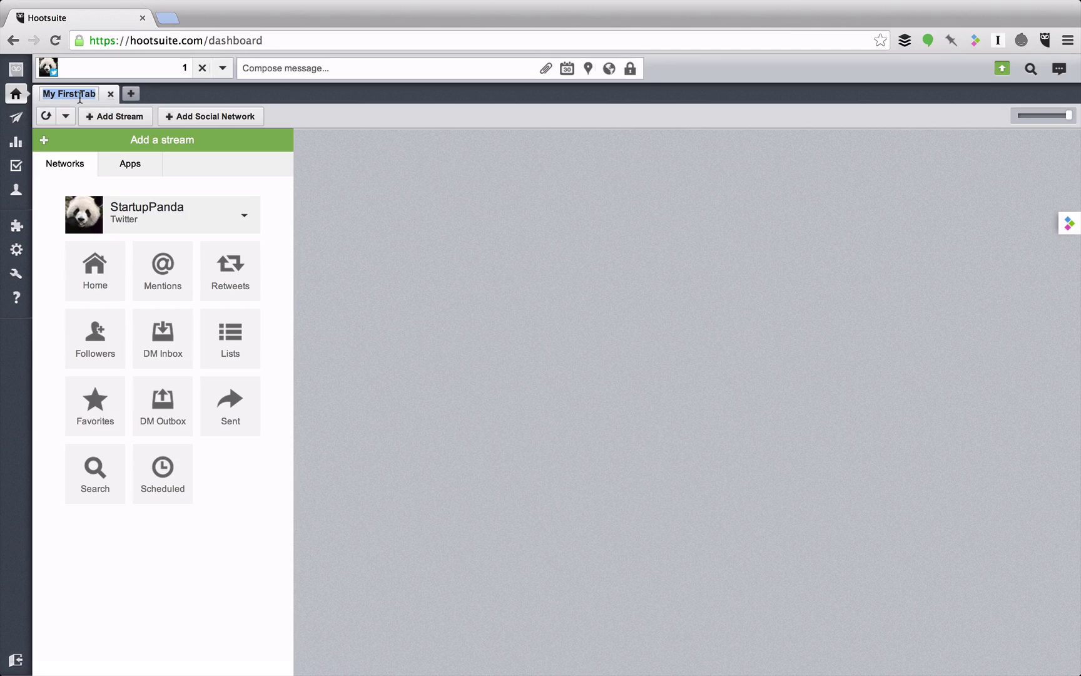
text(Twitter Accounts)
key(Return)
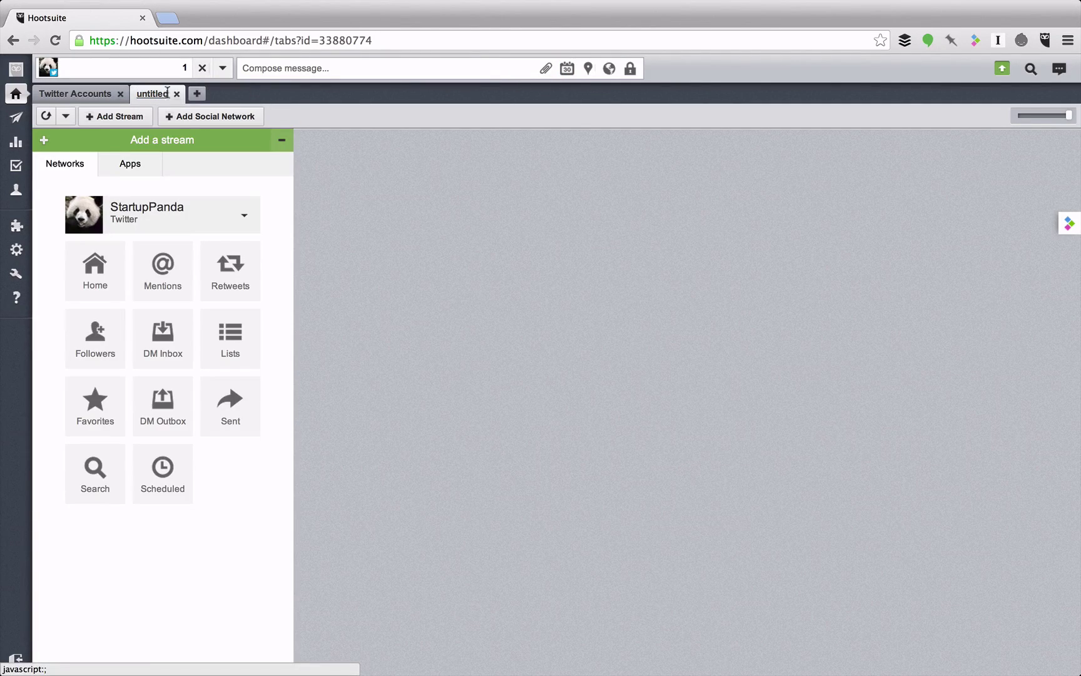
click(176, 94)
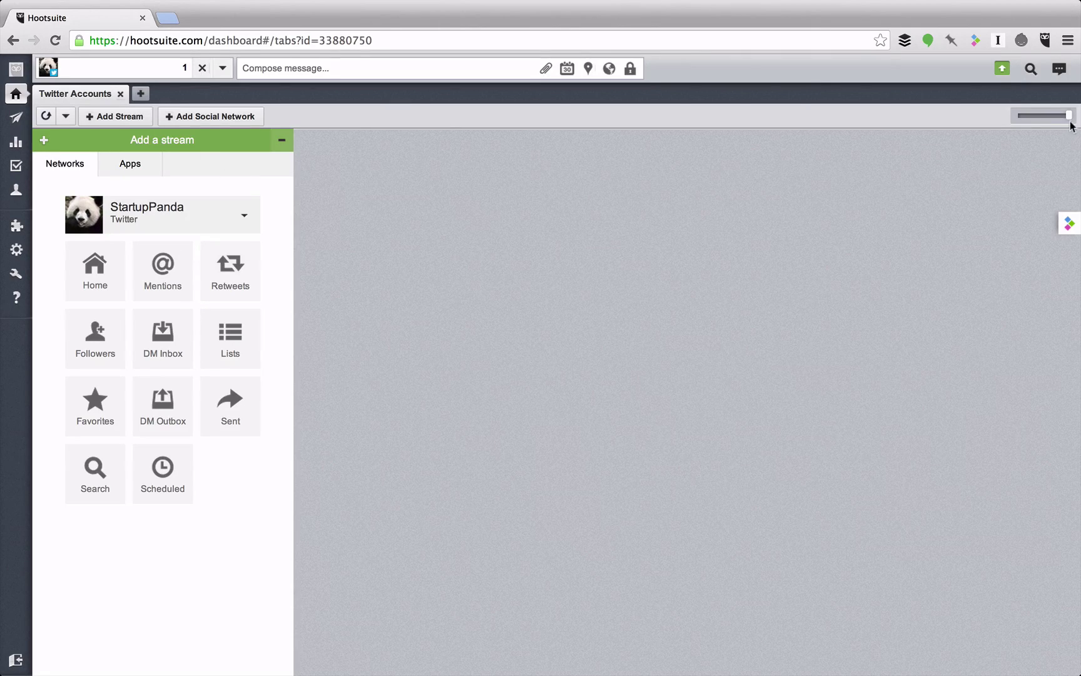
- Add the Twitter account's Home Feed, Mentions and Scheduled Tweets columns from the Add a stream tiles
mouse_move(1071, 118)
mouse_down()
mouse_move(1055, 119)
mouse_move(1068, 118)
mouse_up()
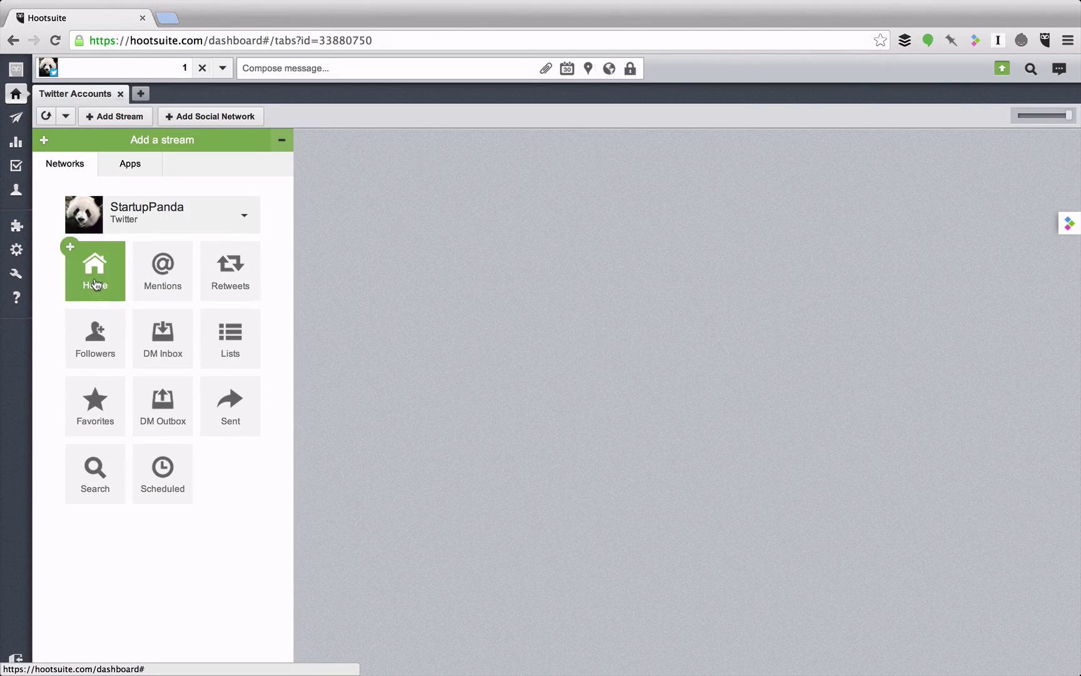
click(96, 280)
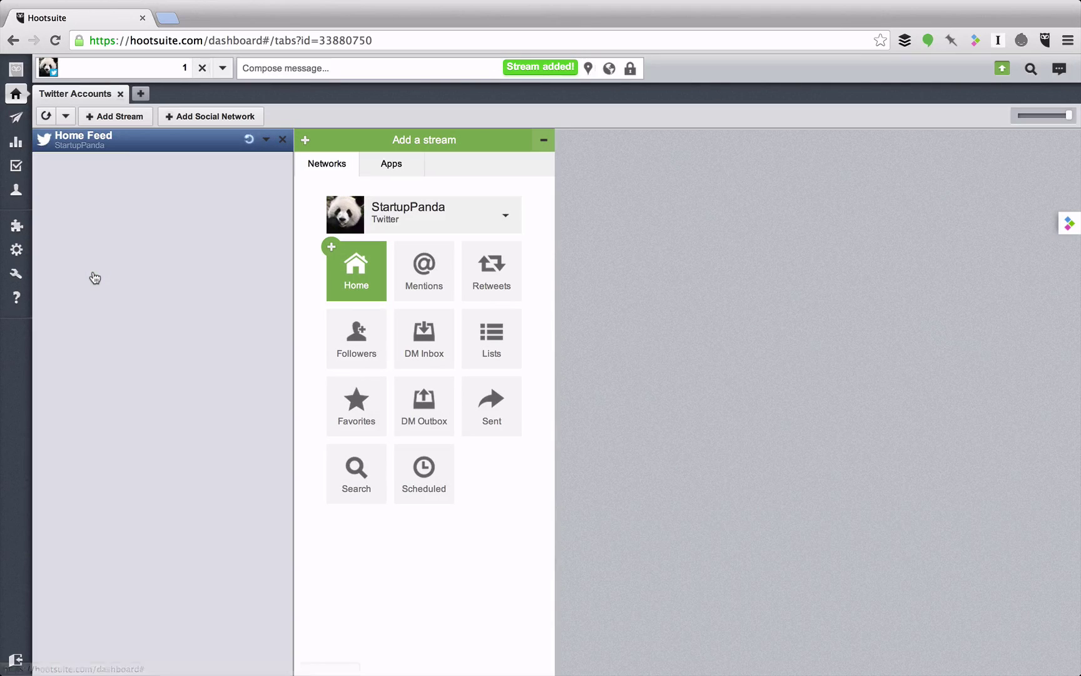
scroll(115, 362, down, 1)
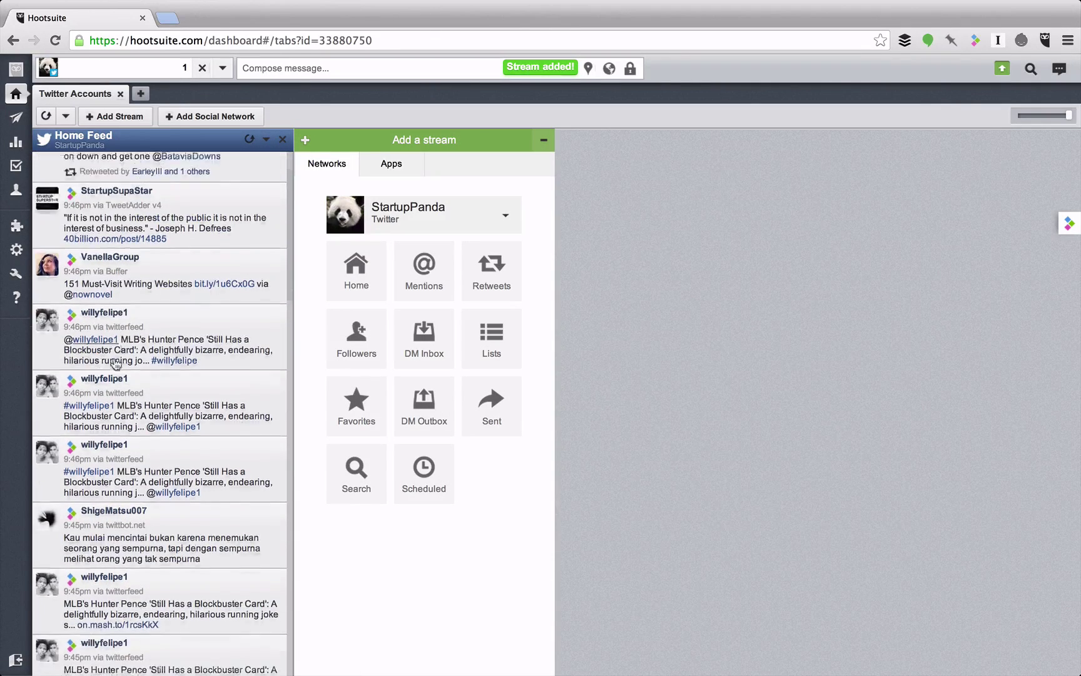
scroll(115, 362, up, 1)
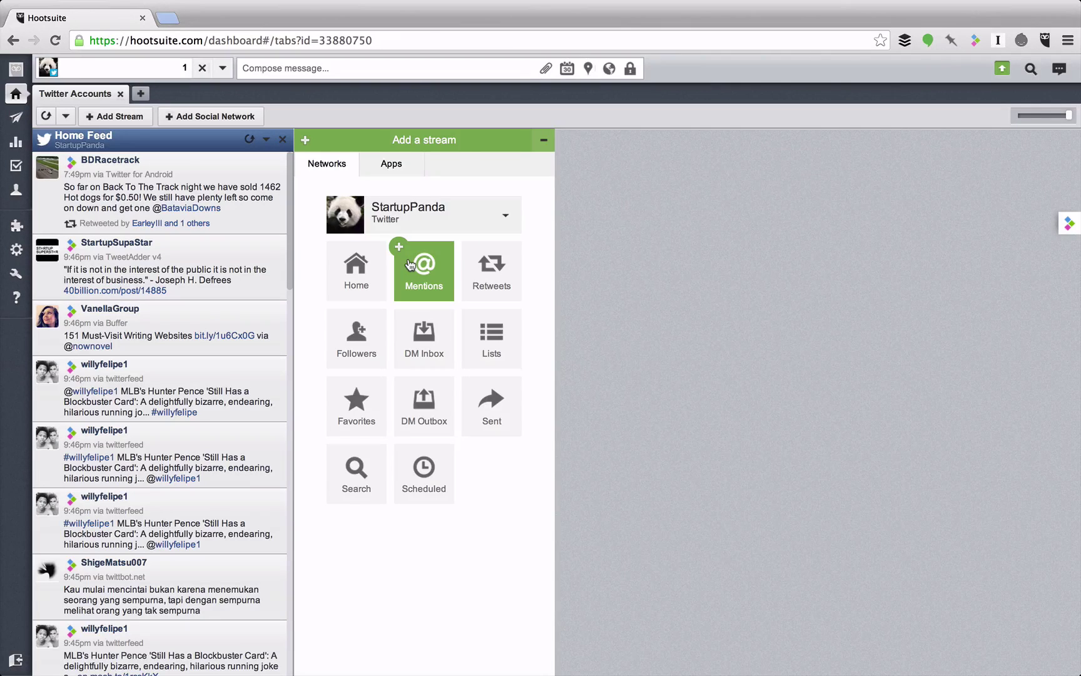
click(409, 264)
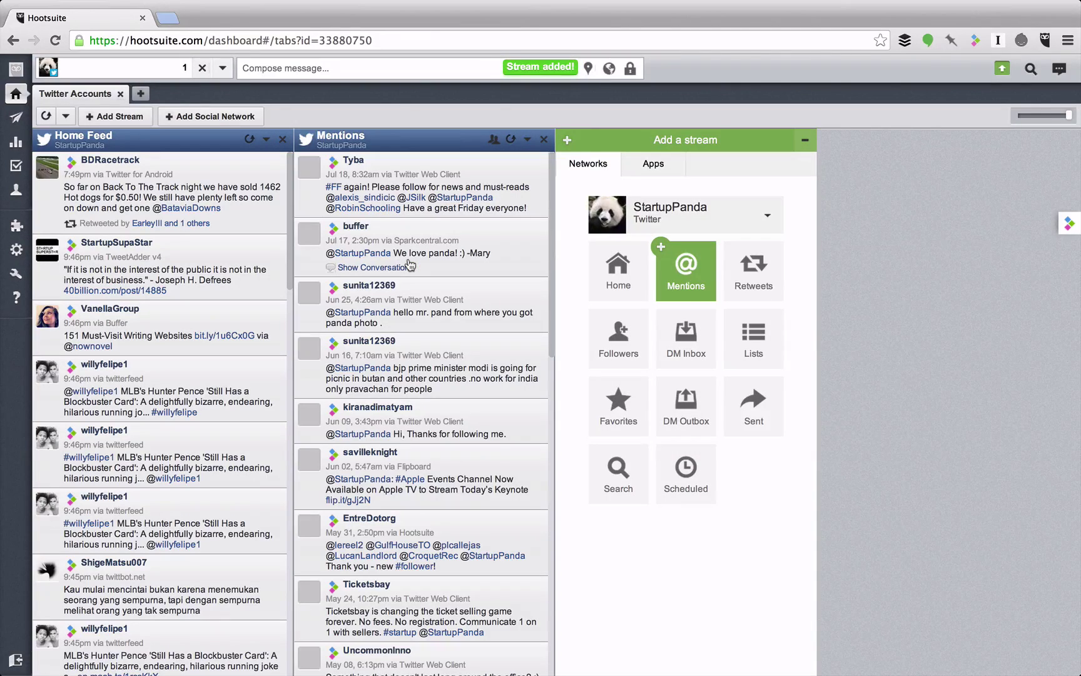
click(688, 473)
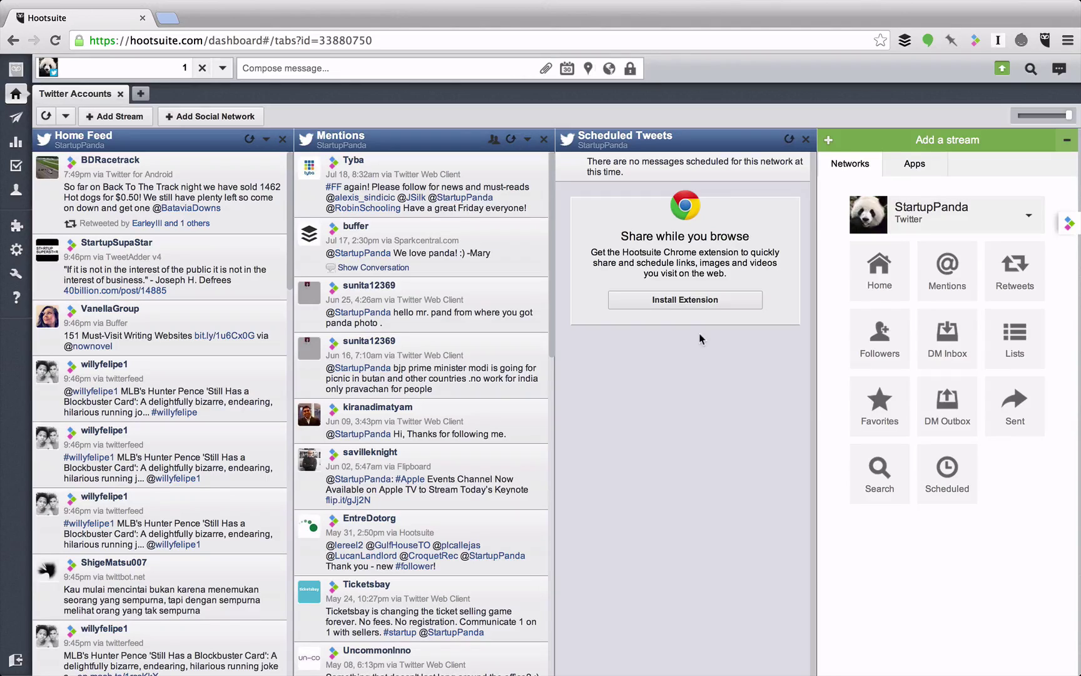
- Create a Twitter Search stream for '#startups'
click(878, 488)
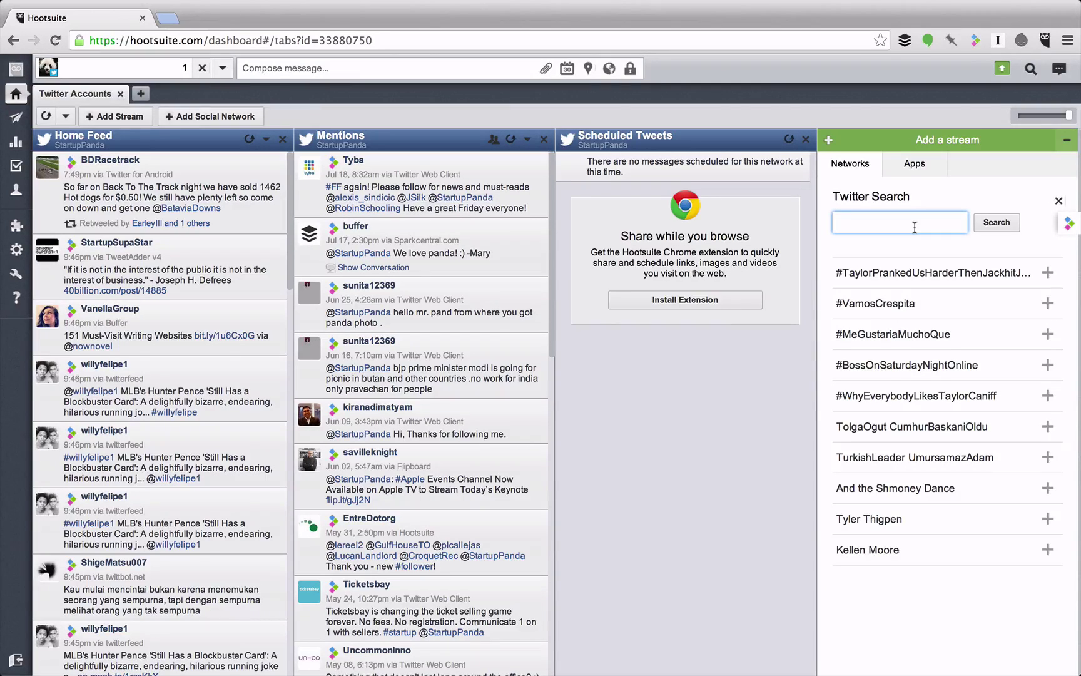
text(#startups)
click(985, 223)
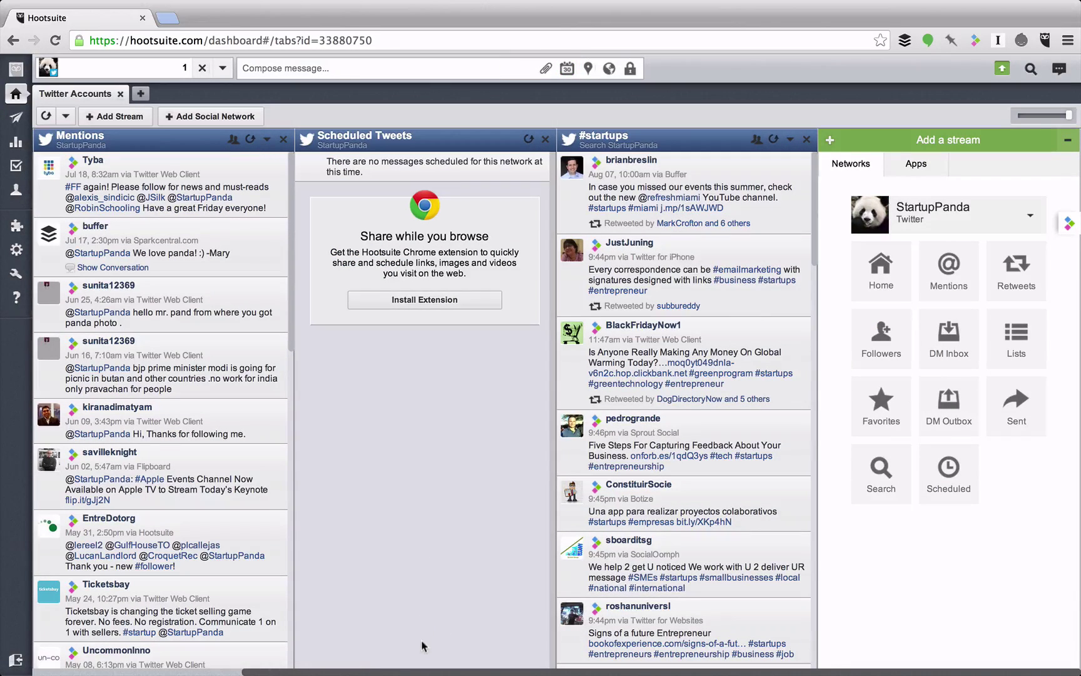
- Scroll across the Twitter Accounts streams, then add a new empty 'untitled' dashboard tab
scroll(468, 538, left, 5)
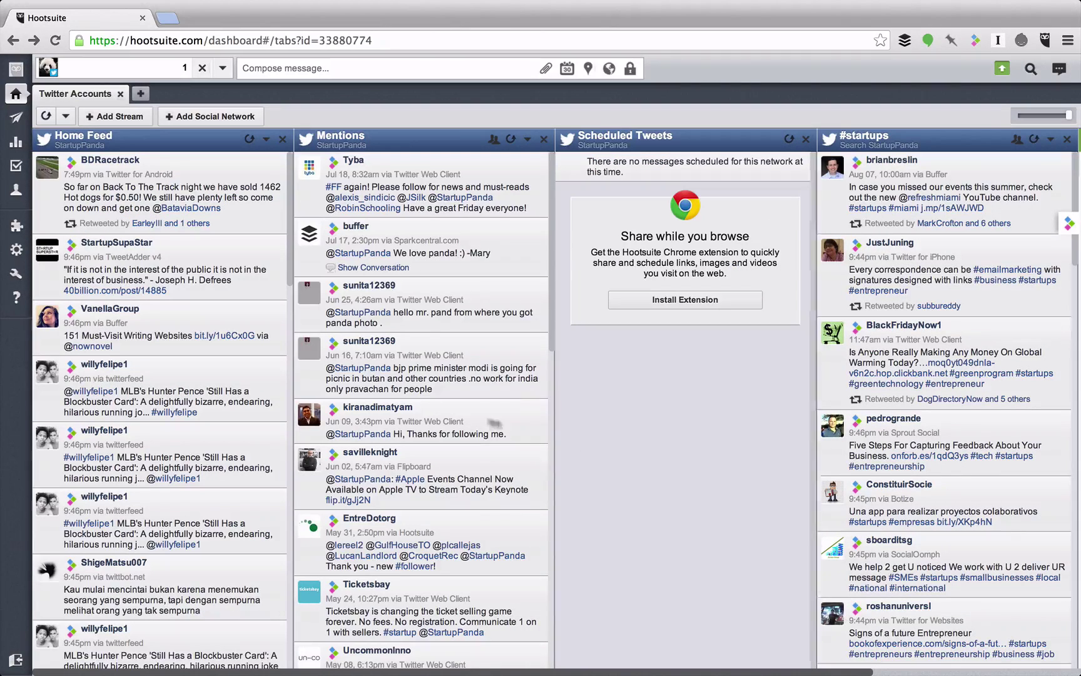
mouse_move(513, 524)
scroll(628, 523, right, 5)
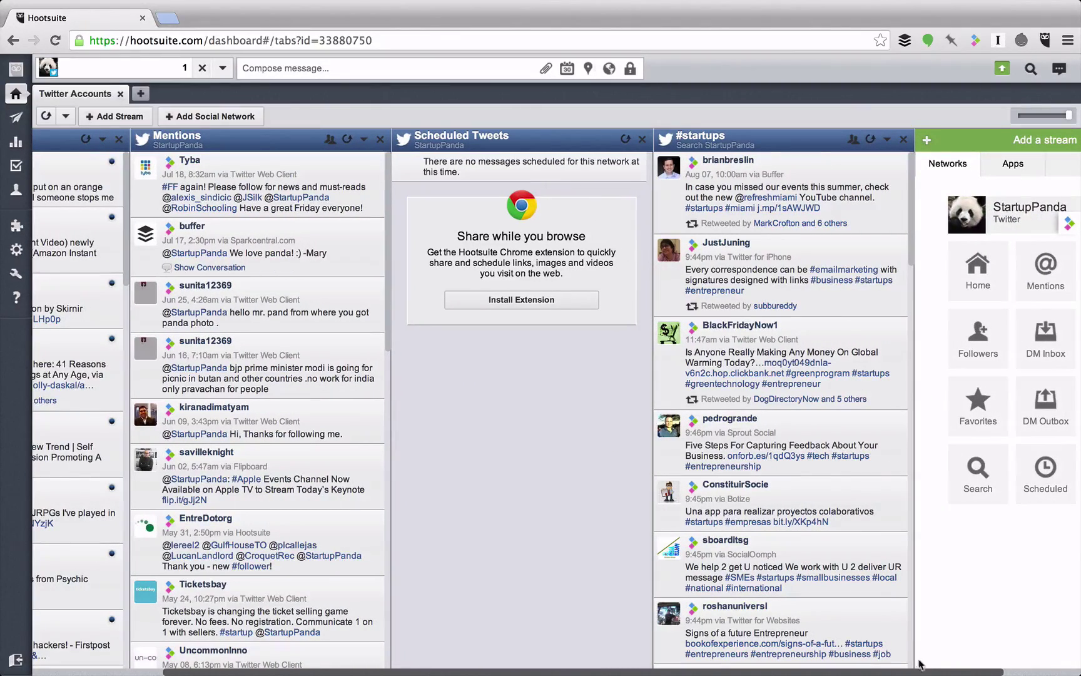
drag(929, 673, 1026, 673)
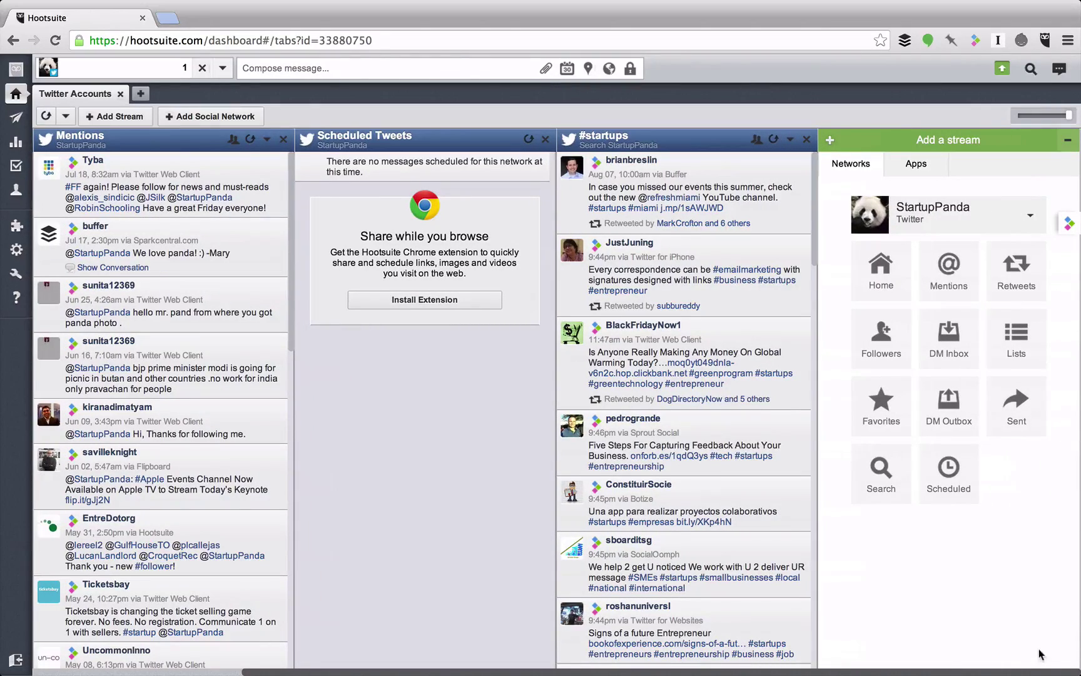
drag(1008, 672, 784, 674)
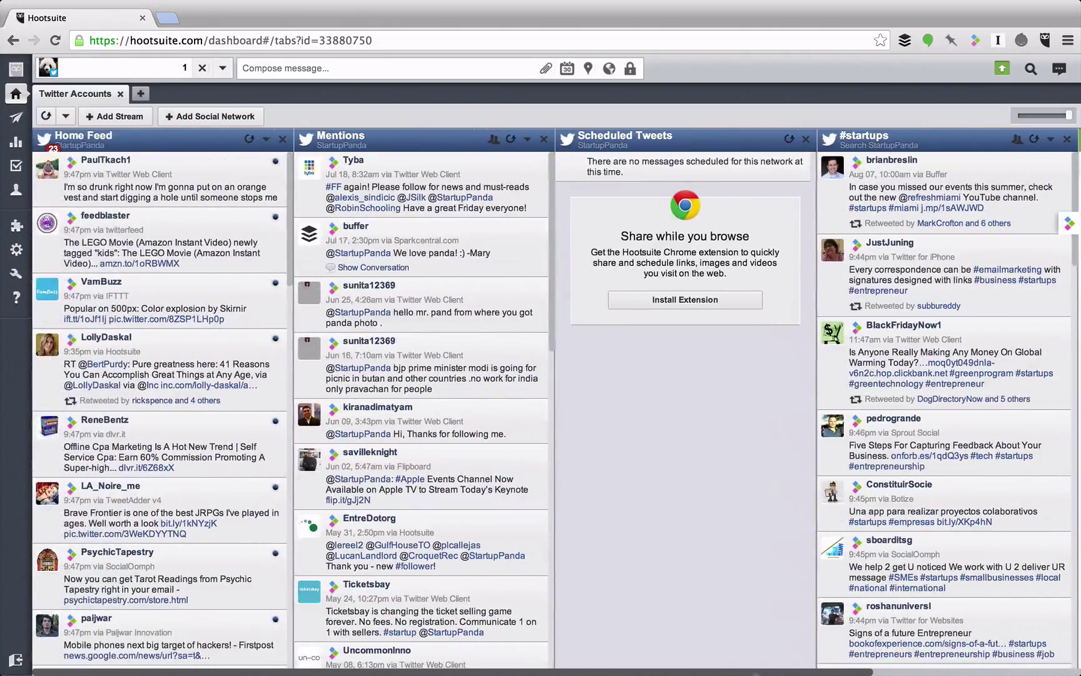
scroll(907, 663, right, 5)
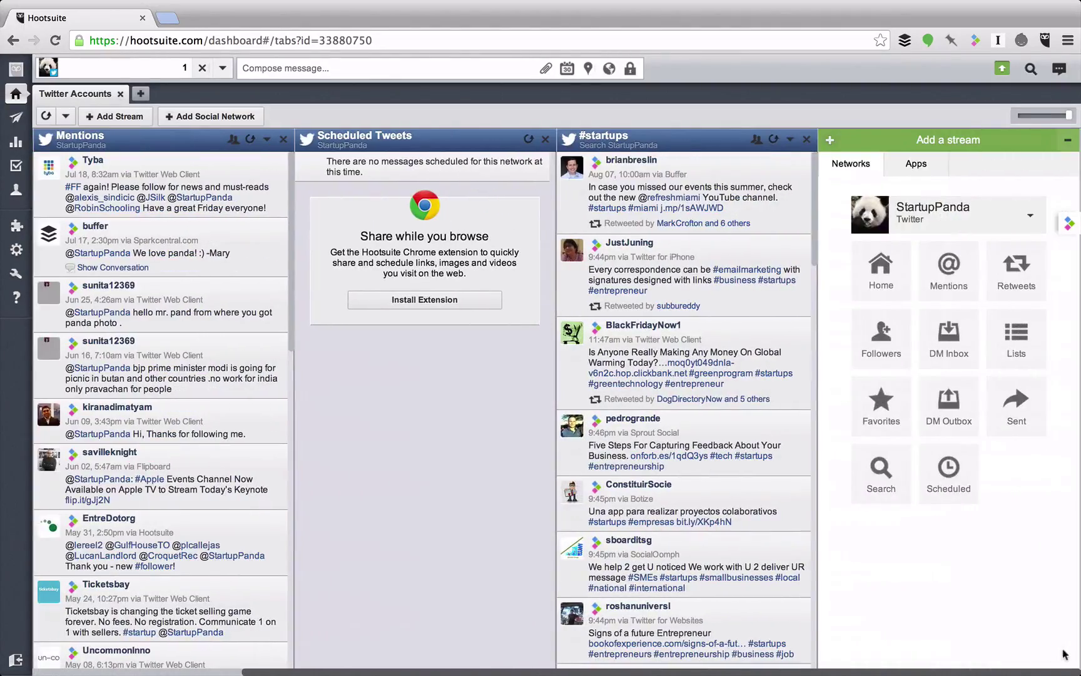
scroll(976, 654, left, 2)
scroll(926, 649, left, 3)
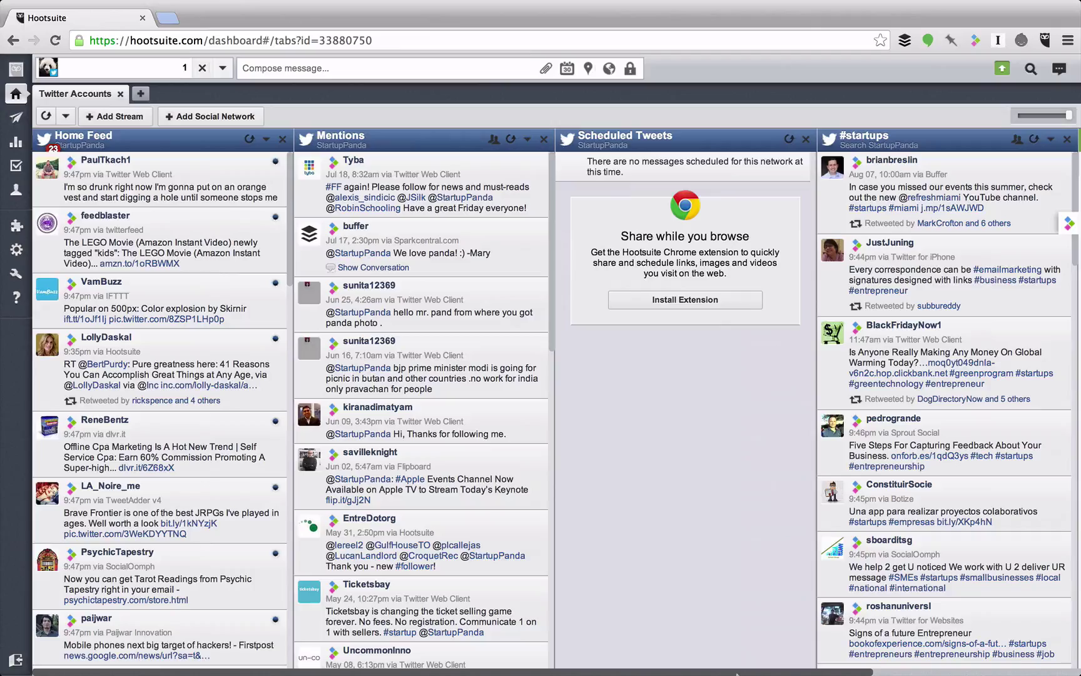
scroll(740, 673, right, 5)
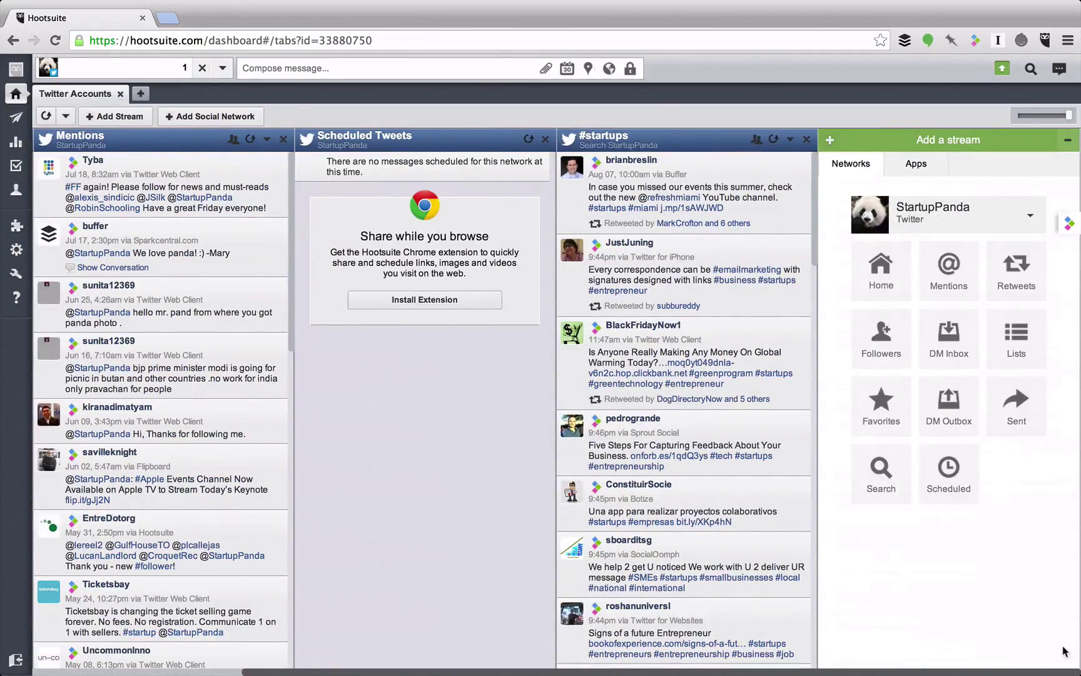
scroll(1066, 651, left, 5)
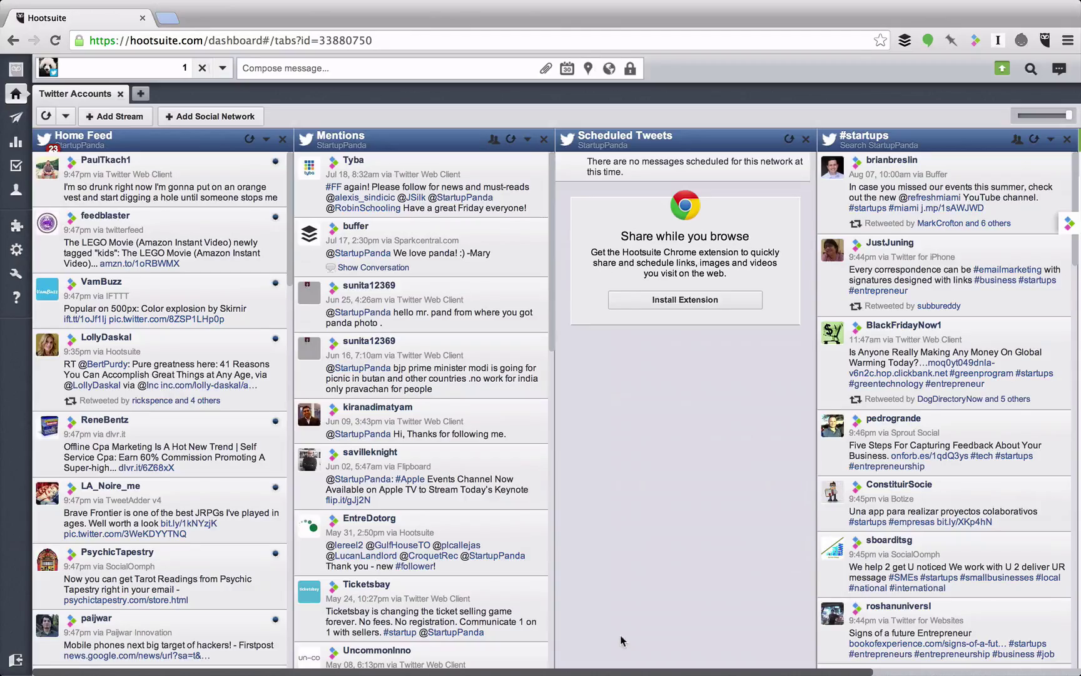
scroll(763, 656, right, 5)
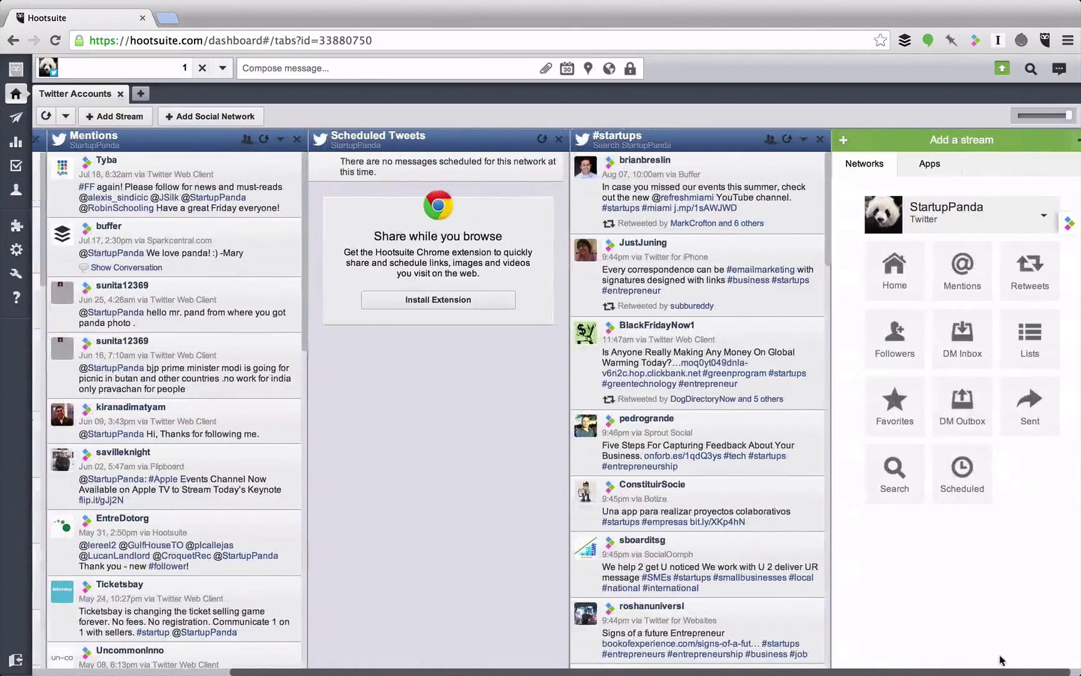
scroll(1051, 660, left, 5)
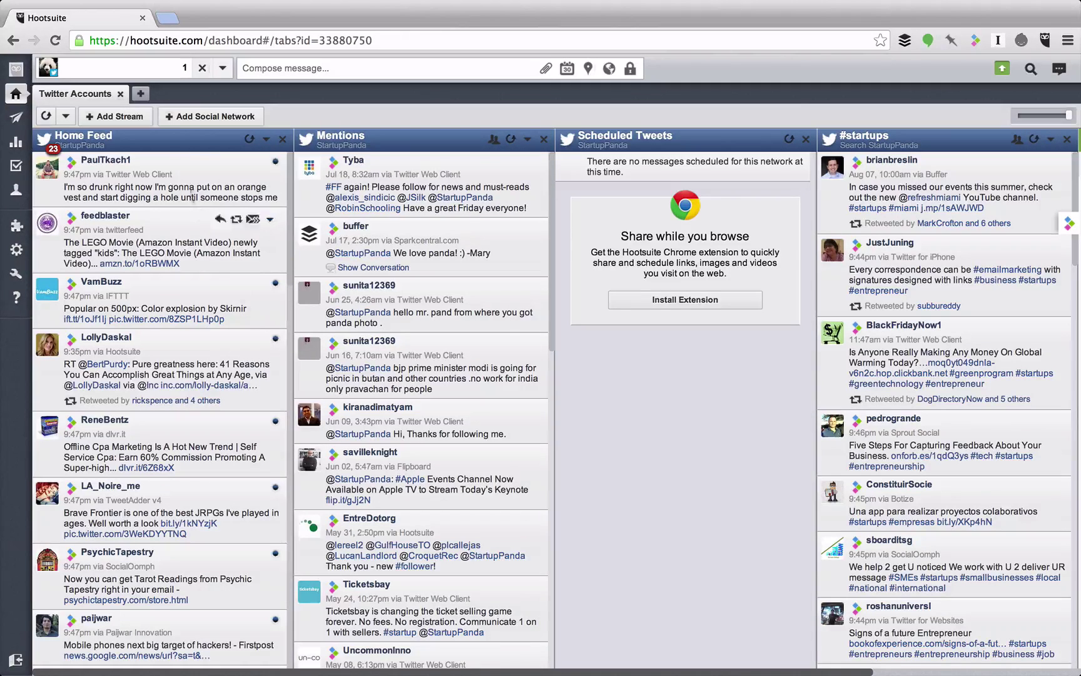
click(140, 95)
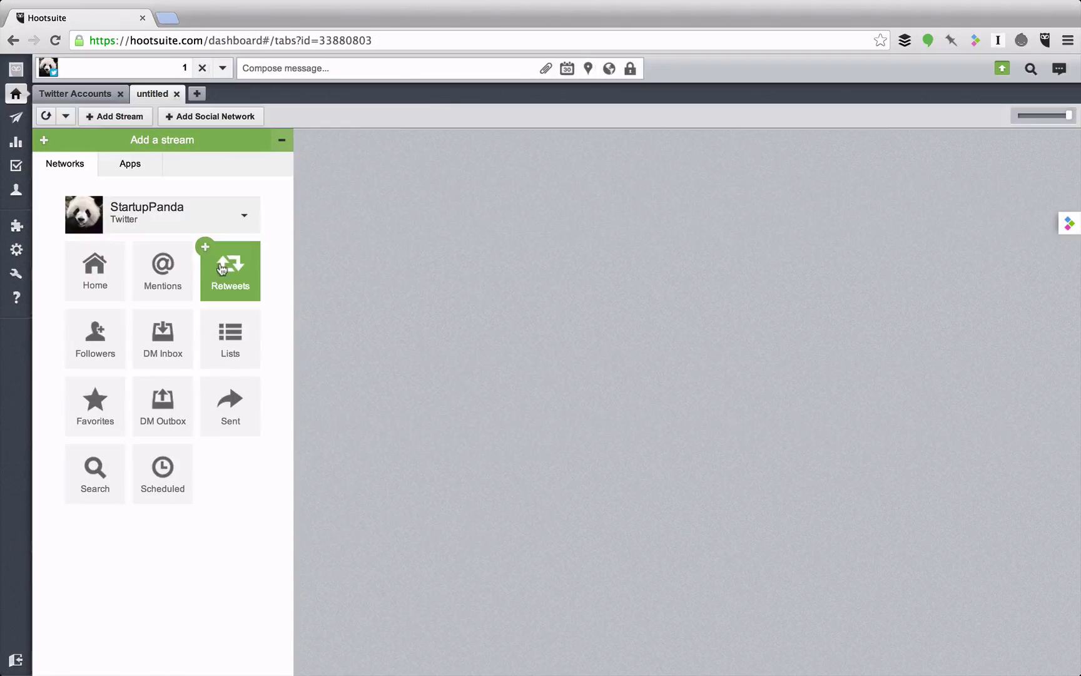
- Add My Tweets Retweeted, New Followers and Favorite Tweets streams to the untitled tab
click(222, 270)
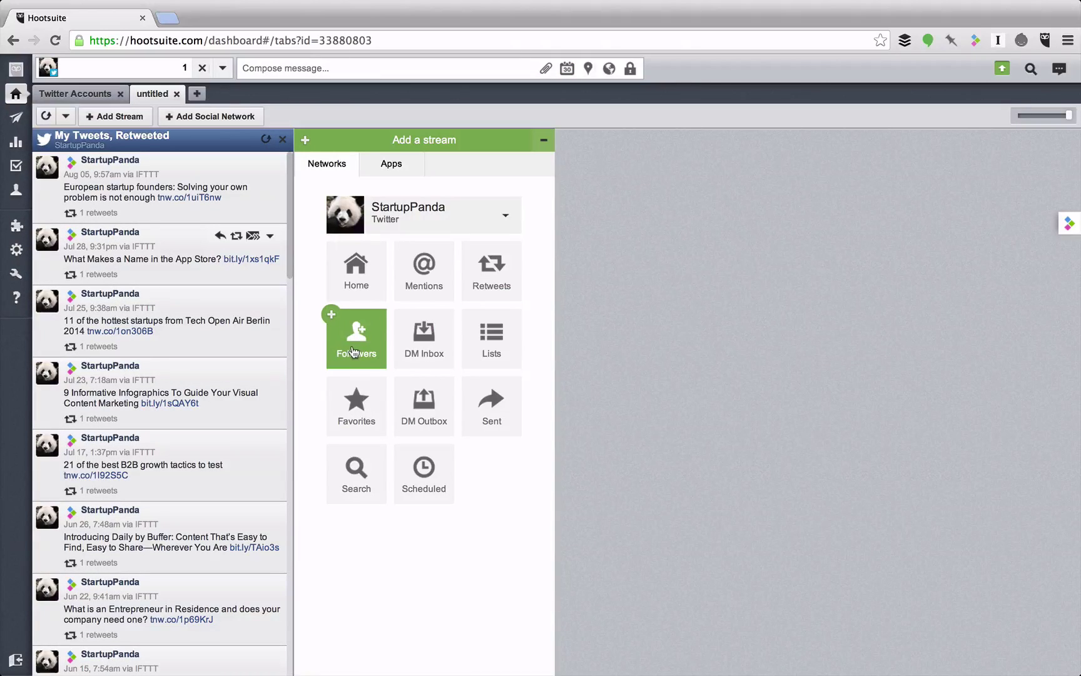
click(374, 343)
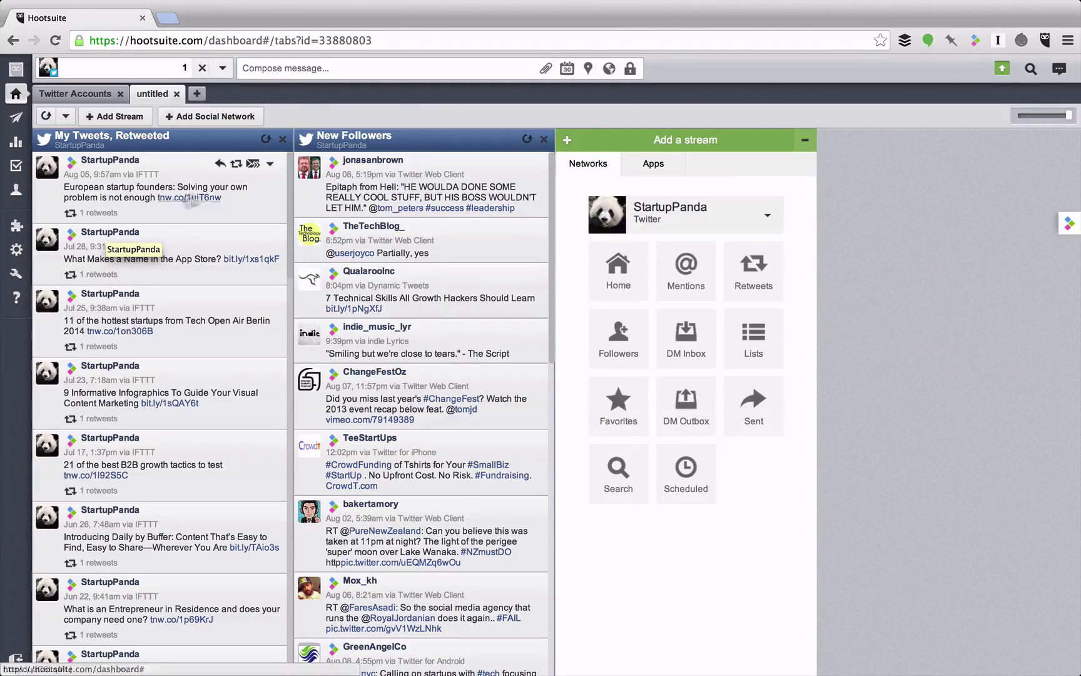
scroll(156, 256, down, 3)
scroll(165, 260, down, 14)
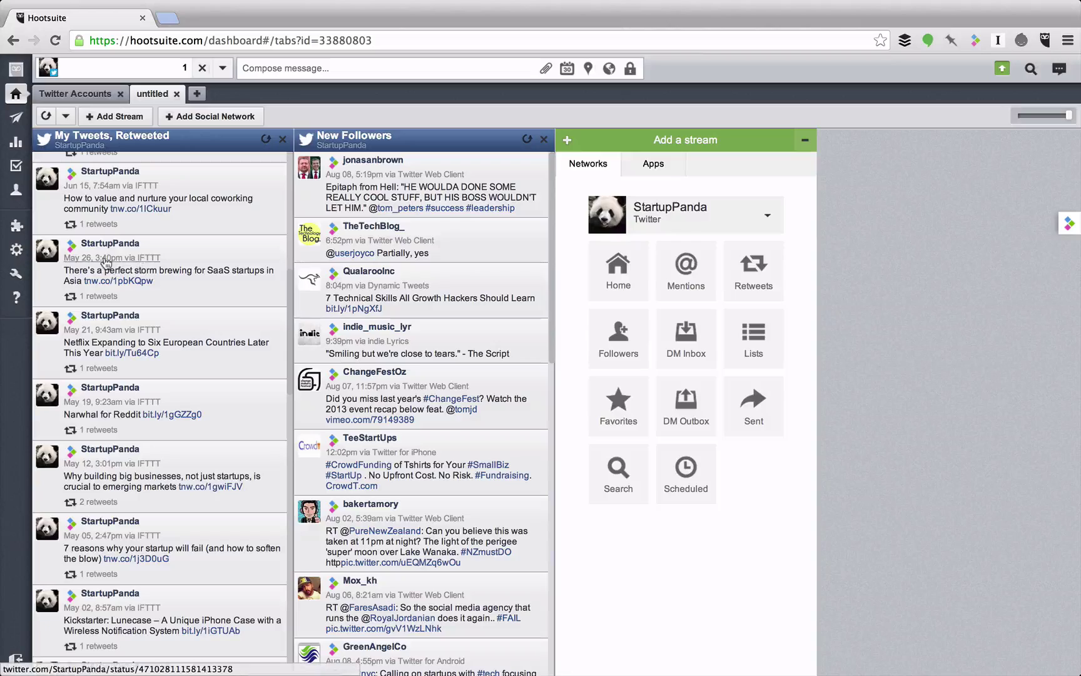
scroll(106, 263, up, 17)
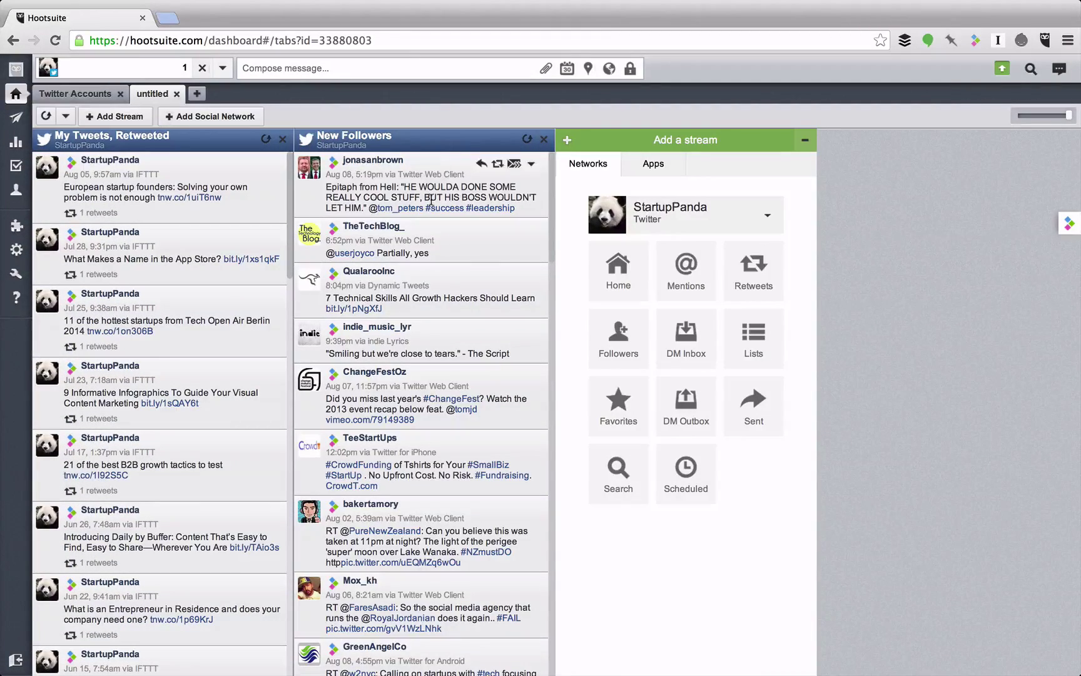
scroll(446, 219, down, 5)
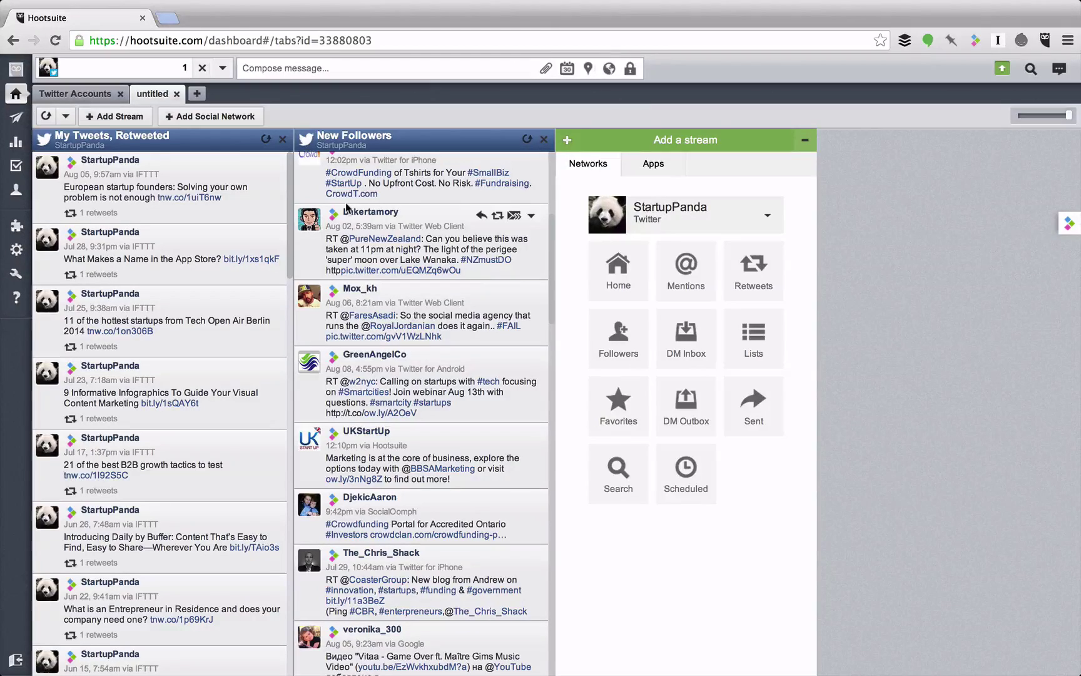
scroll(343, 310, down, 7)
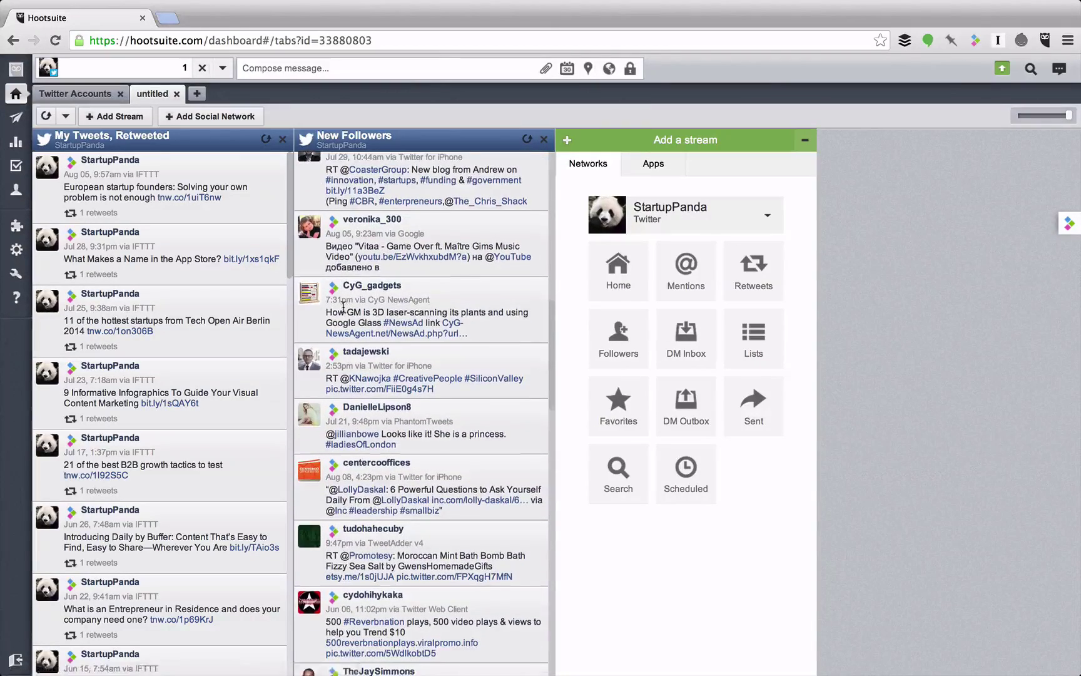
scroll(343, 309, up, 12)
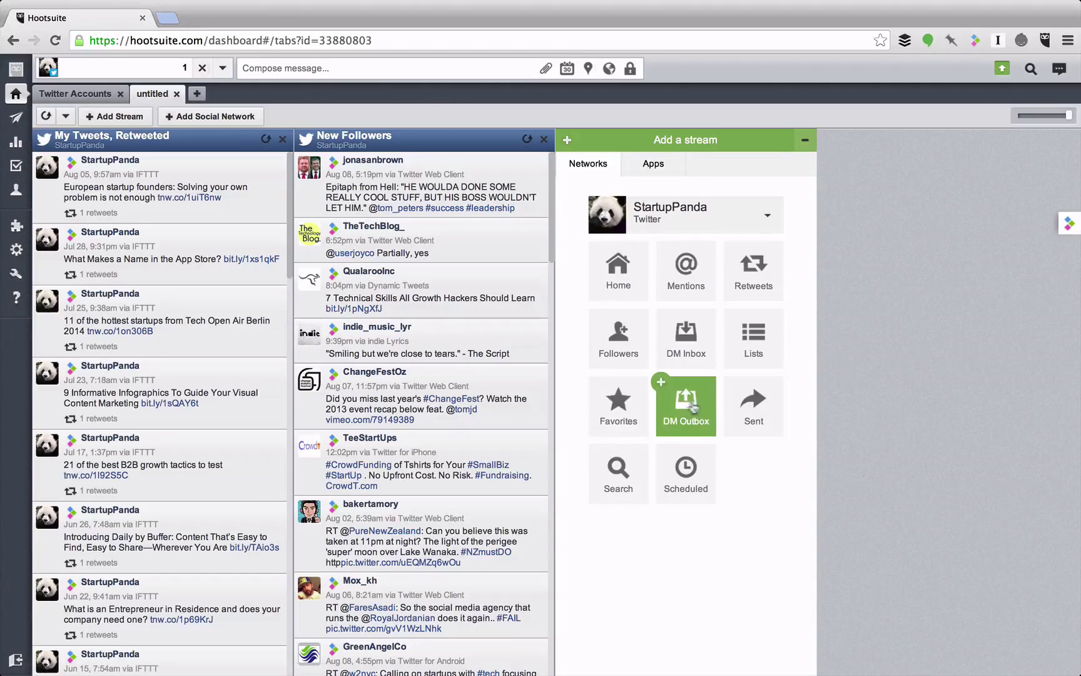
click(615, 406)
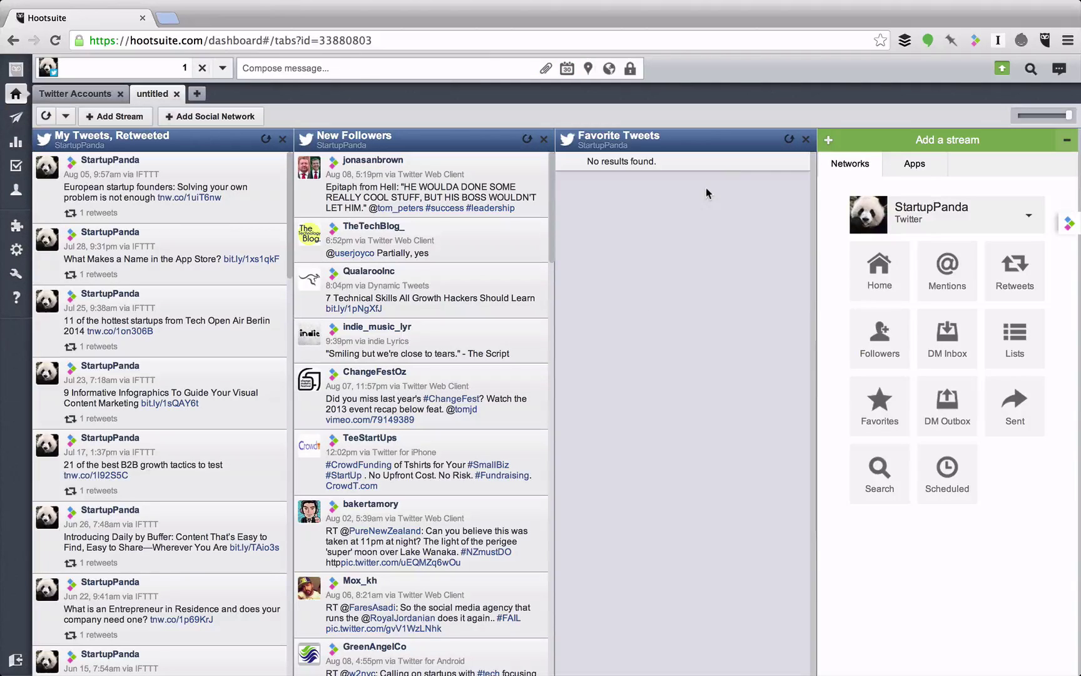
- Delete the Favorite Tweets stream, then add Sent Tweets and Direct Message Inbox streams
click(806, 139)
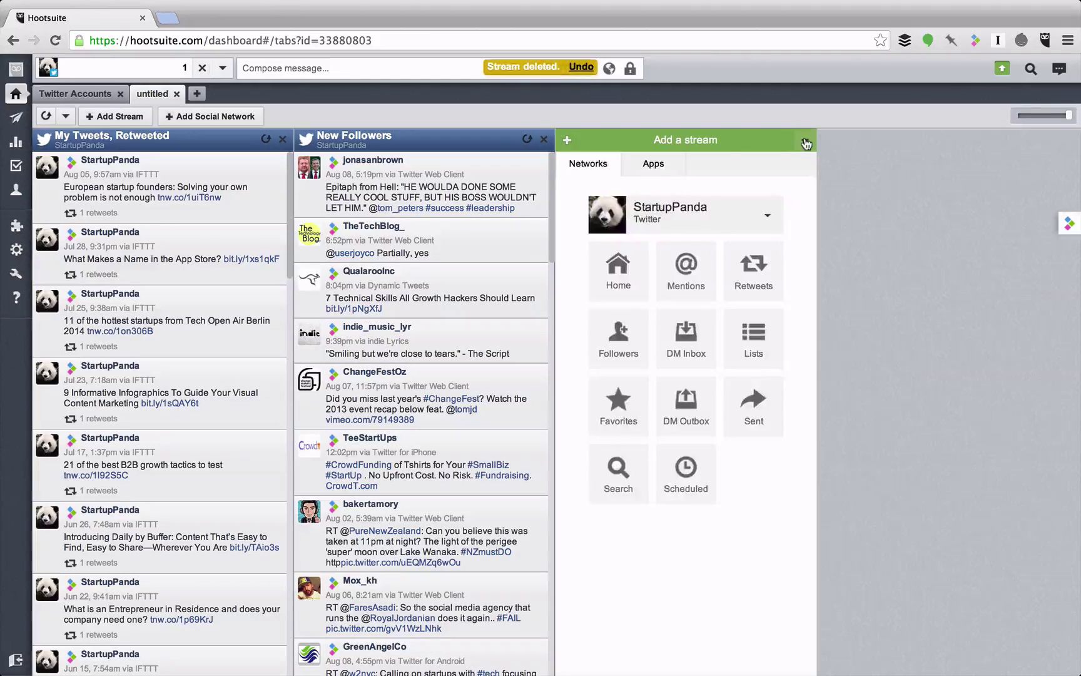
click(767, 424)
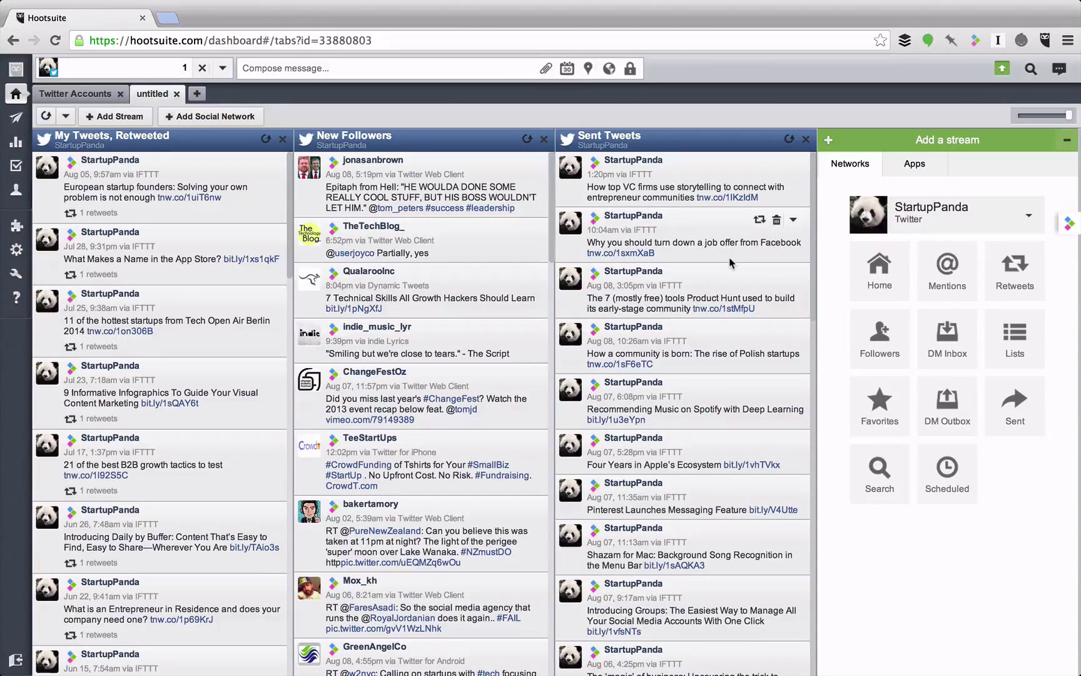
scroll(726, 267, down, 8)
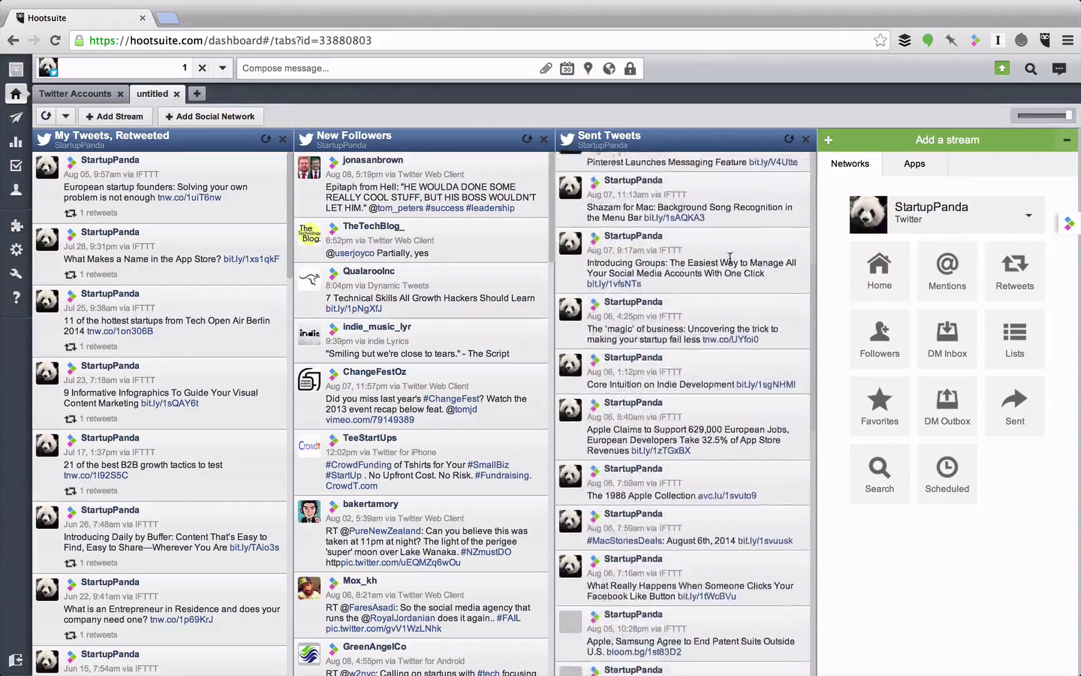
scroll(719, 245, up, 8)
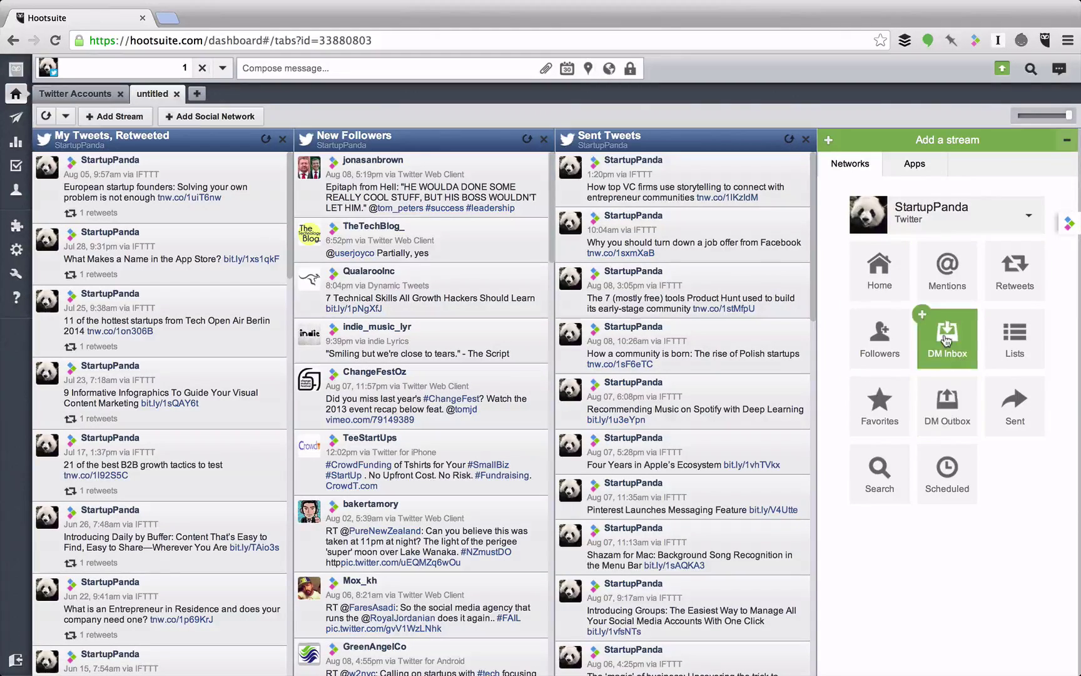
click(946, 337)
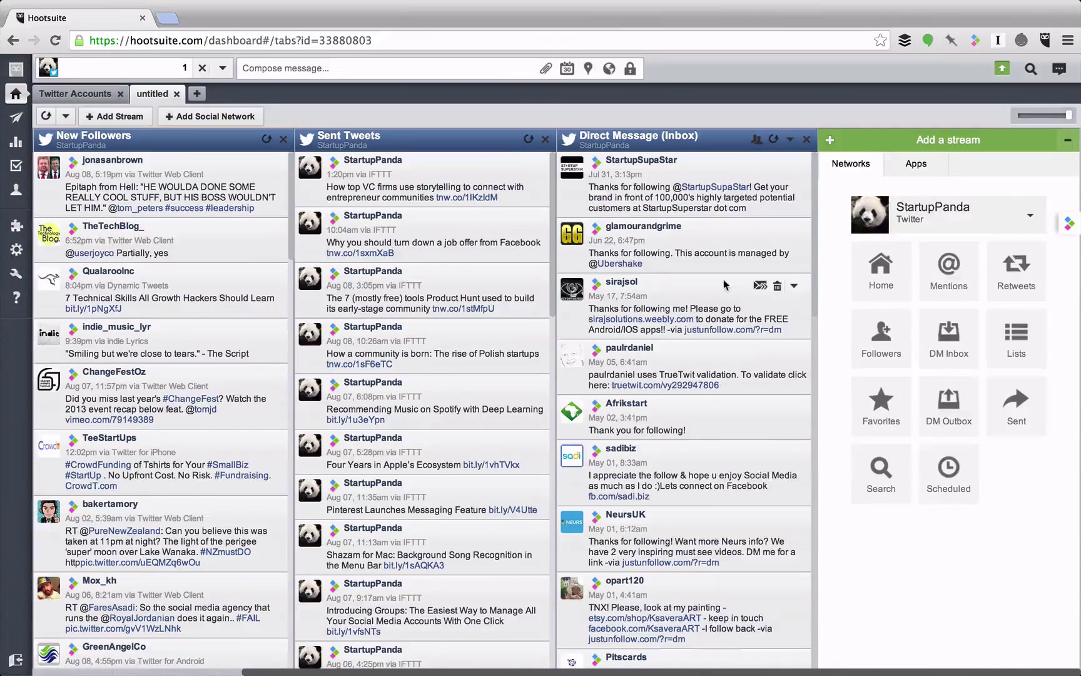
scroll(299, 180, left, 5)
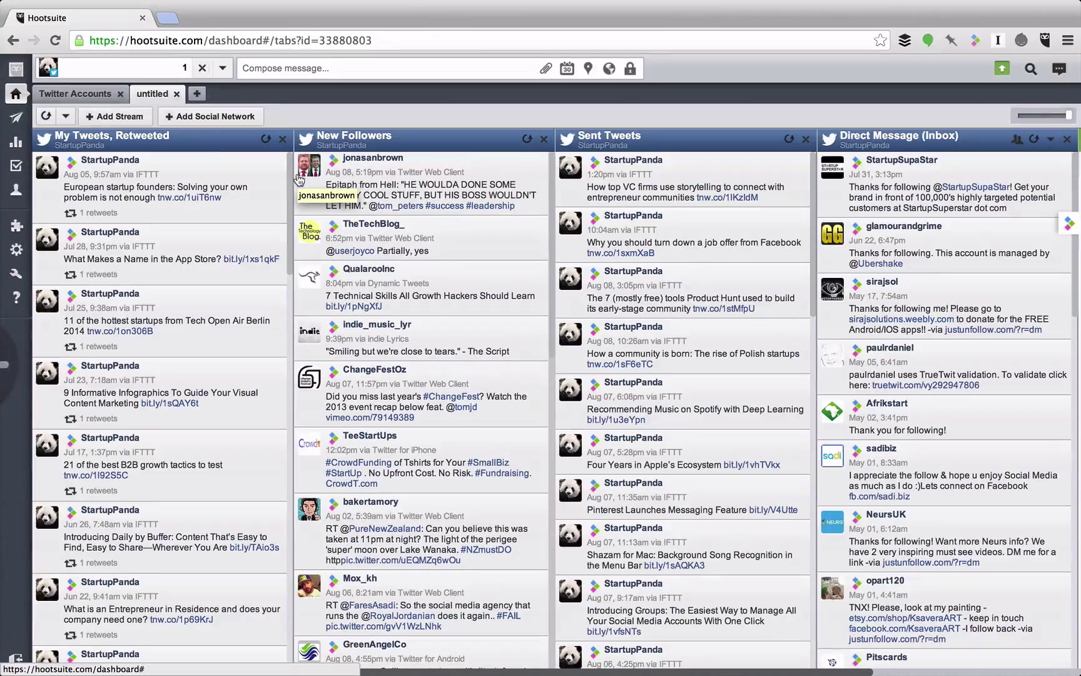
- From the Twitter Accounts tab, start a new message posting from the Twitter profile
click(88, 99)
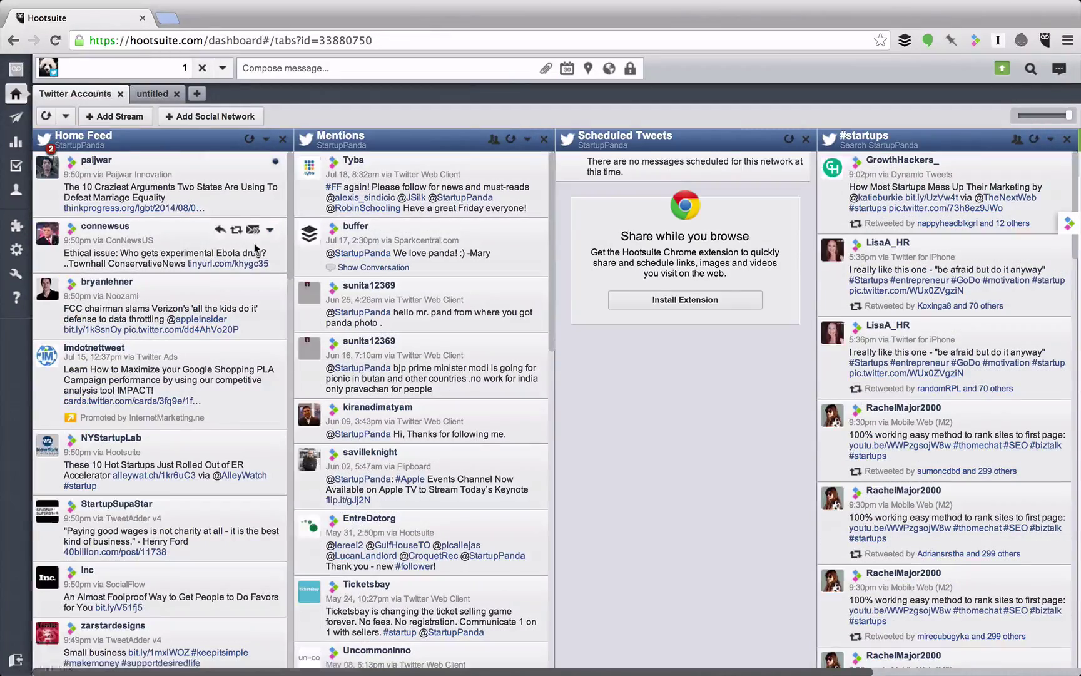
click(254, 70)
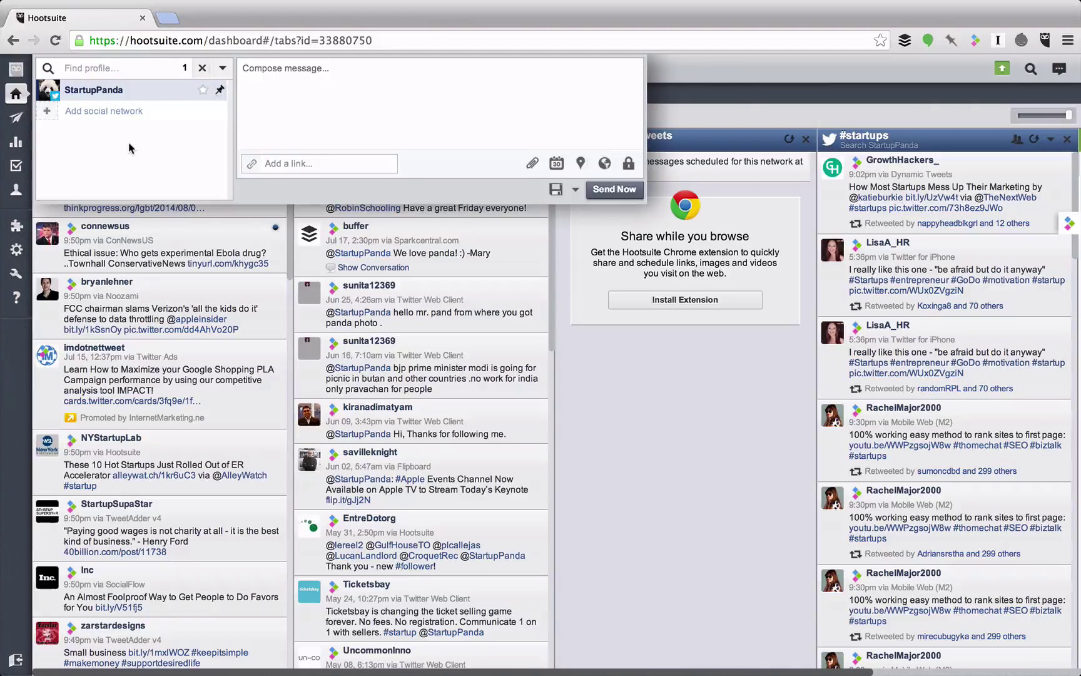
click(112, 92)
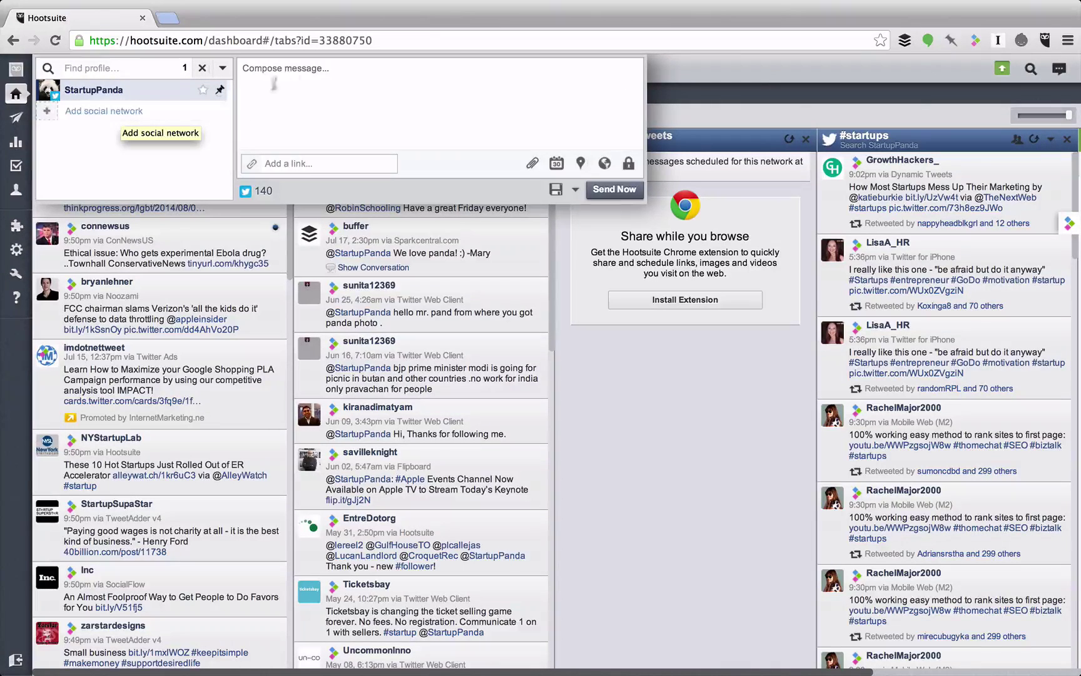
click(331, 106)
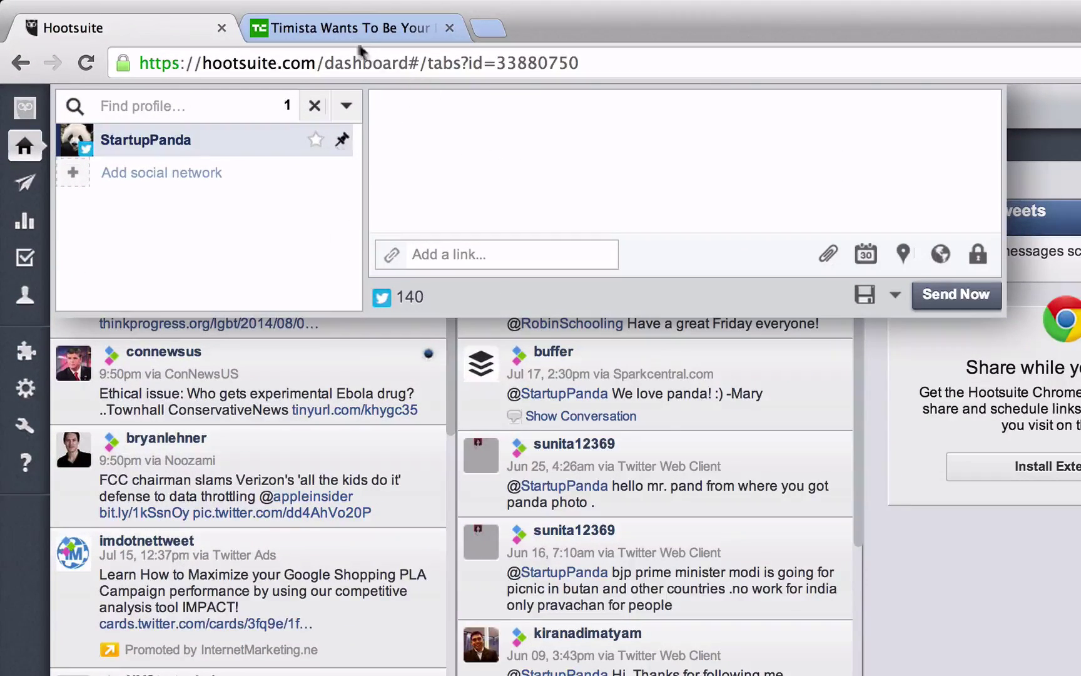
- Paste the article title 'Timista Wants To Be Your Pocket Concierge' into the tweet draft
click(334, 28)
click(420, 62)
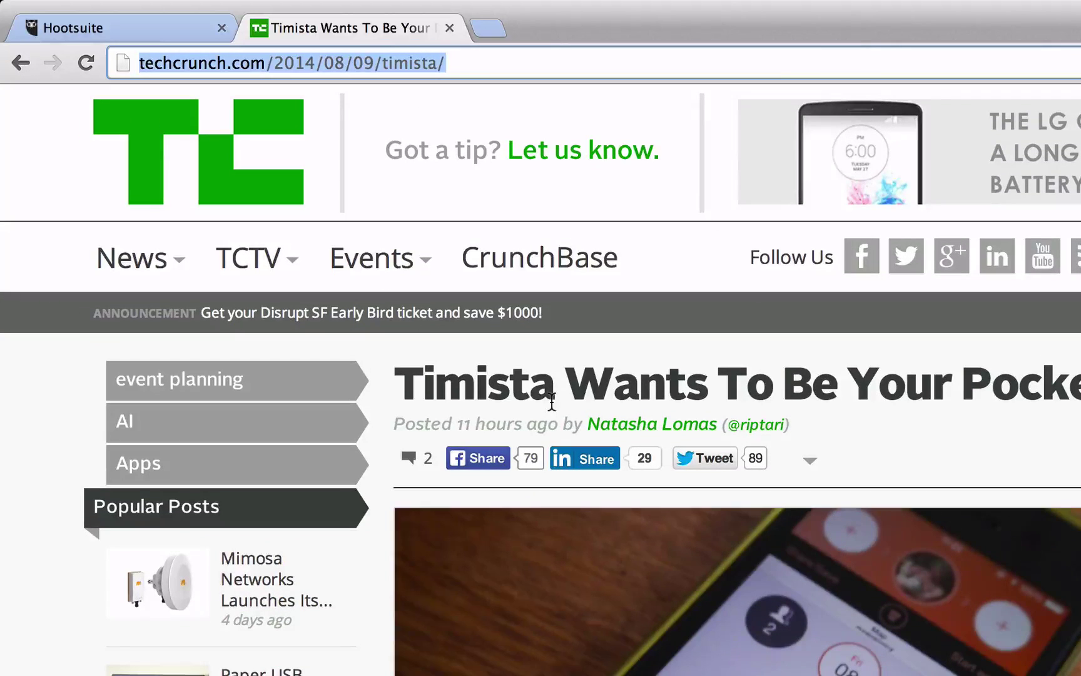
click(120, 25)
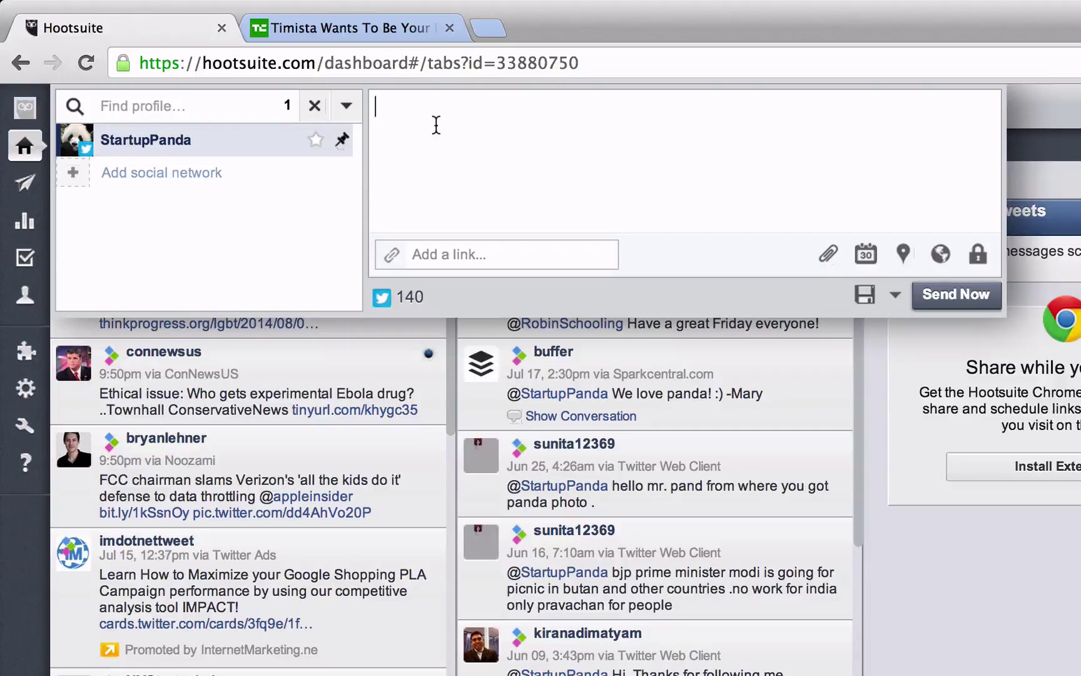
click(345, 29)
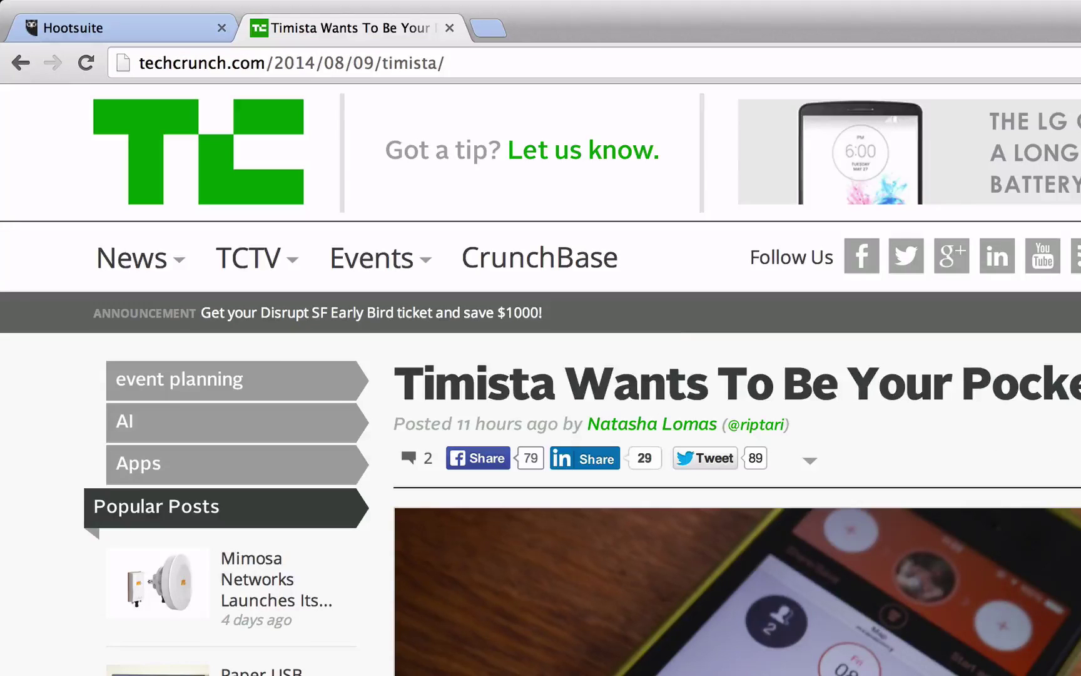
triple_click(760, 387)
click(174, 25)
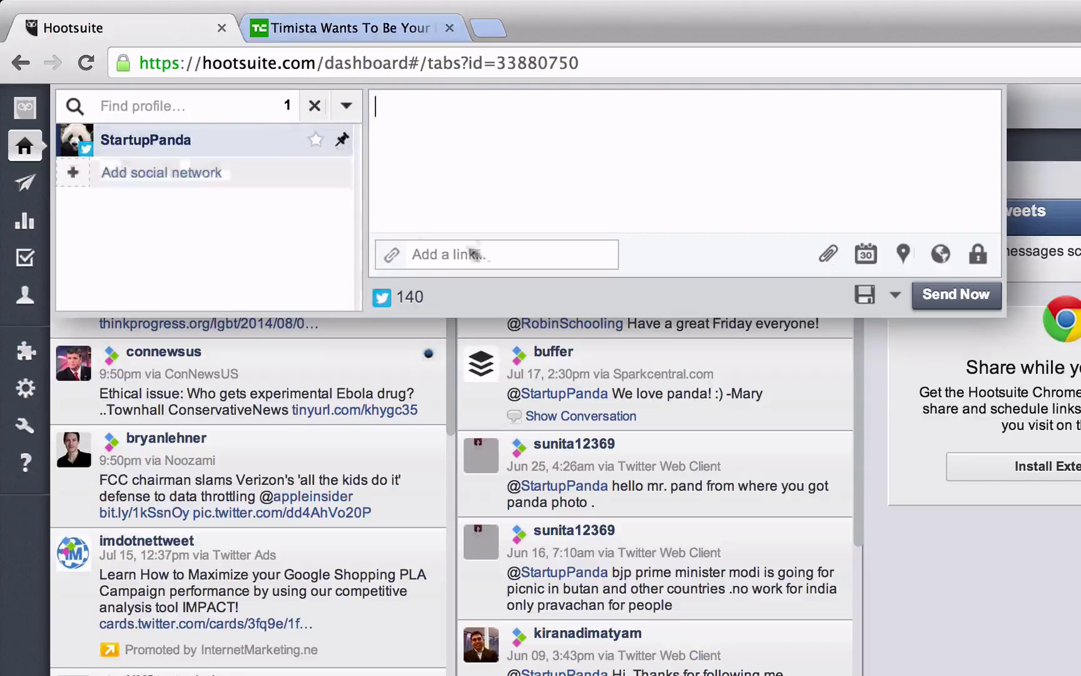
text(Timista Wants To Be Your Pocket Concierge)
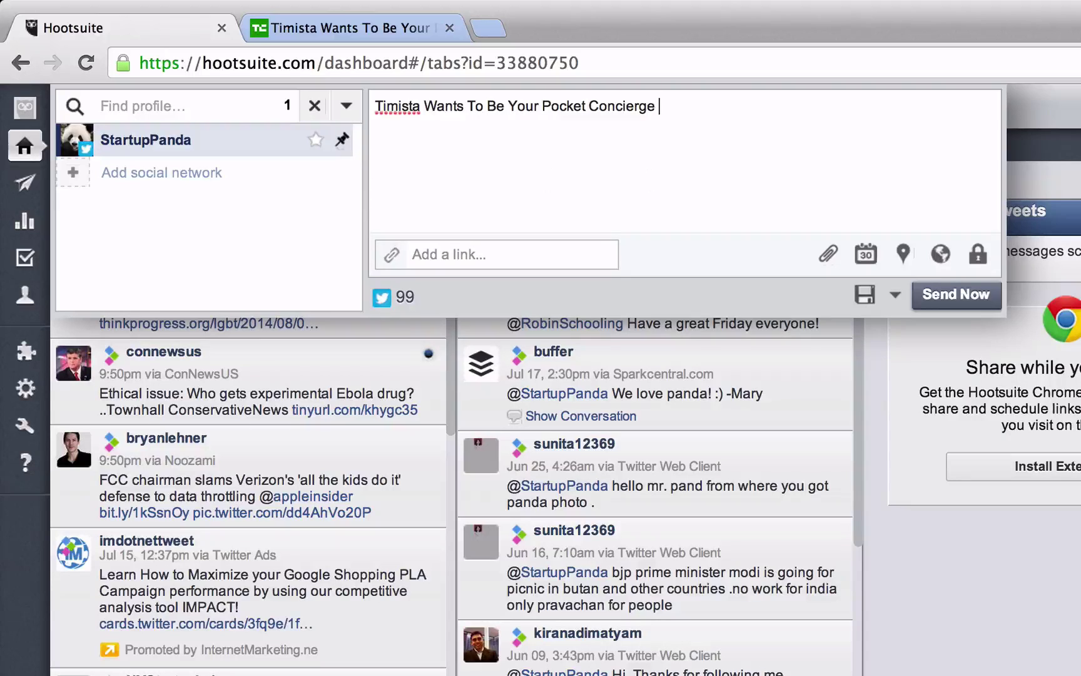
click(369, 34)
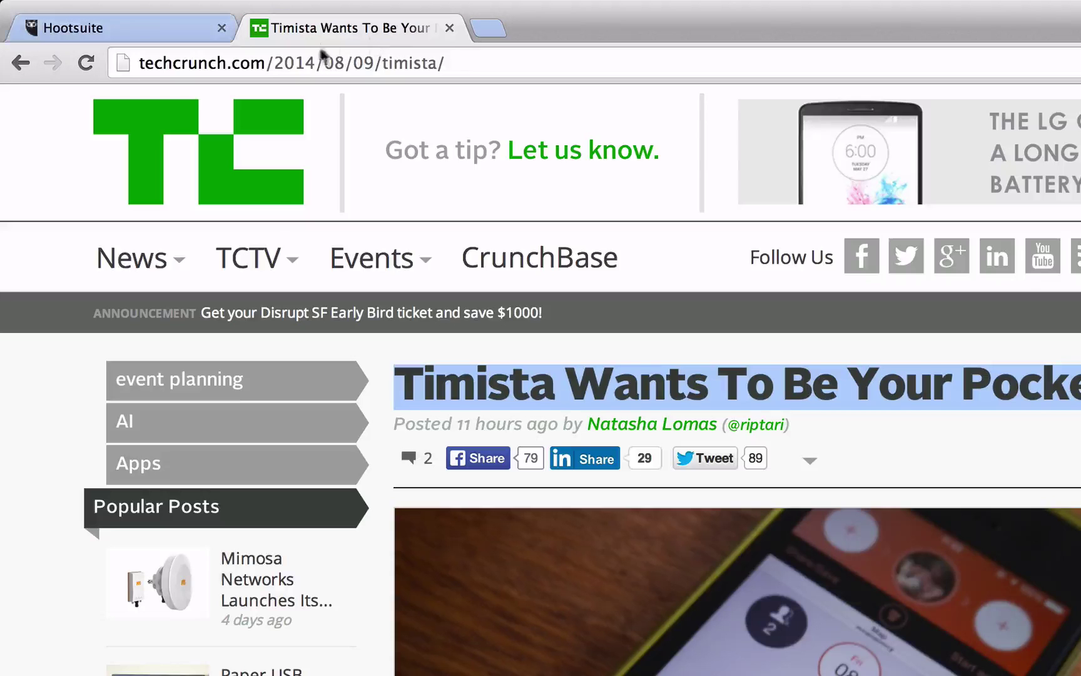
click(311, 57)
click(128, 25)
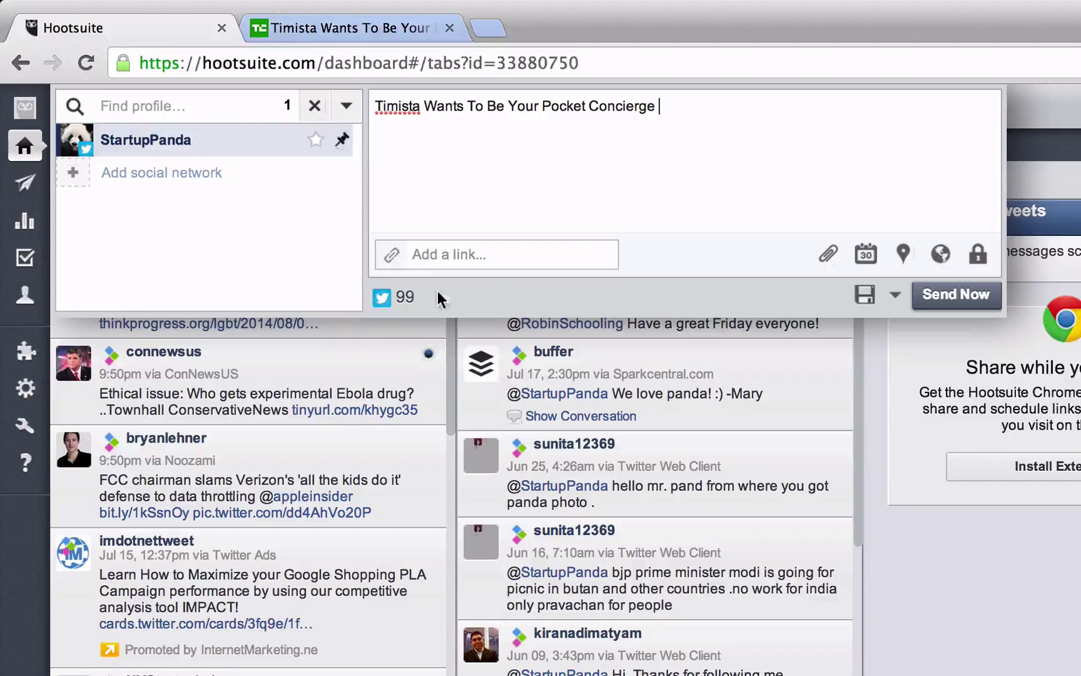
click(489, 258)
key(super+v)
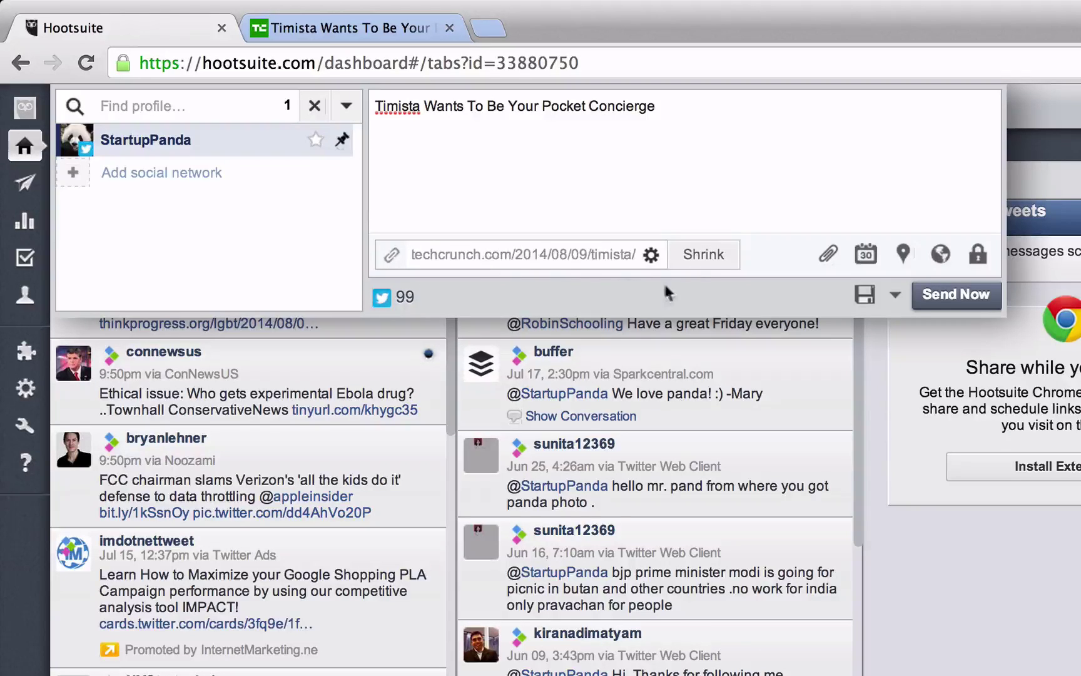
click(698, 257)
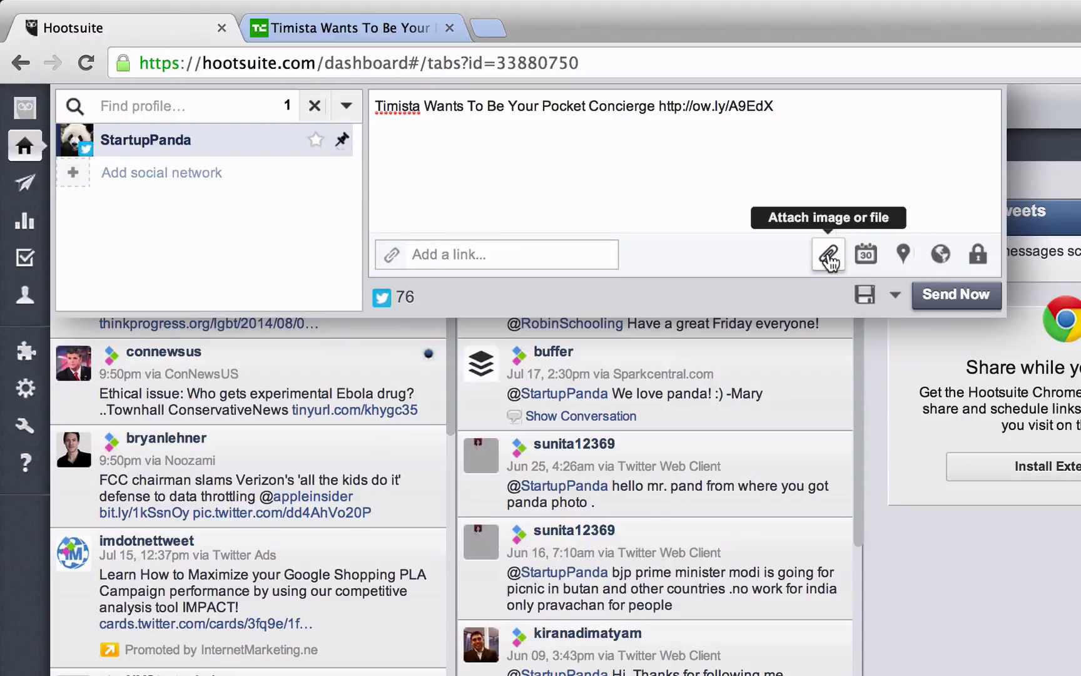
- Save the TechCrunch article's phone photo to the Downloads folder
click(354, 26)
scroll(500, 660, down, 6)
right_click(704, 514)
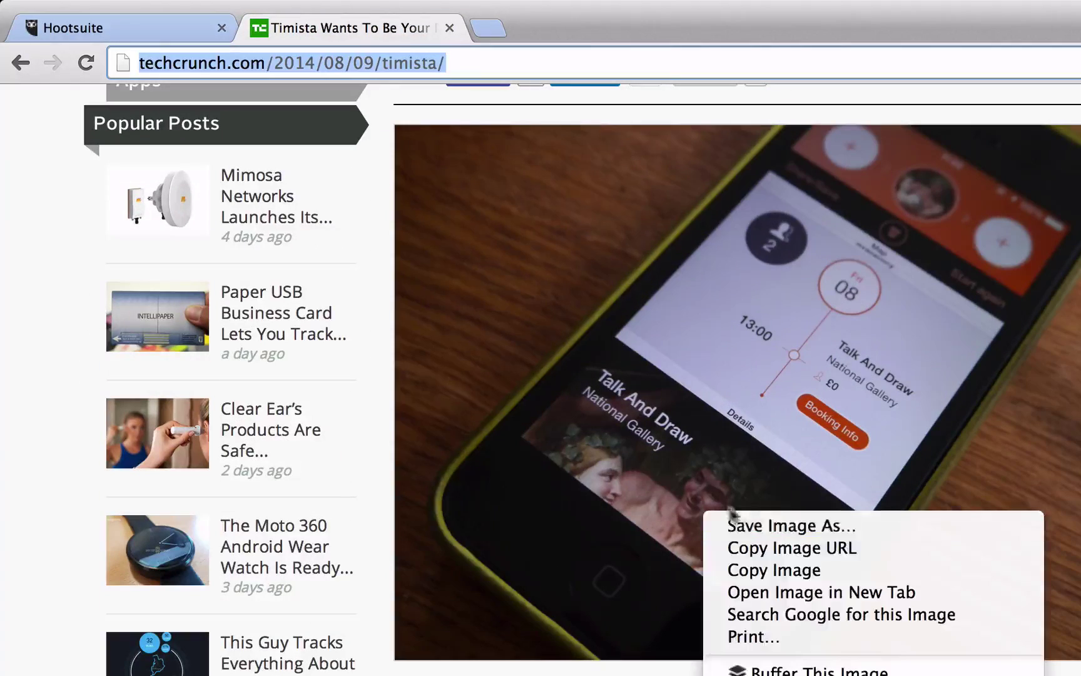
click(852, 532)
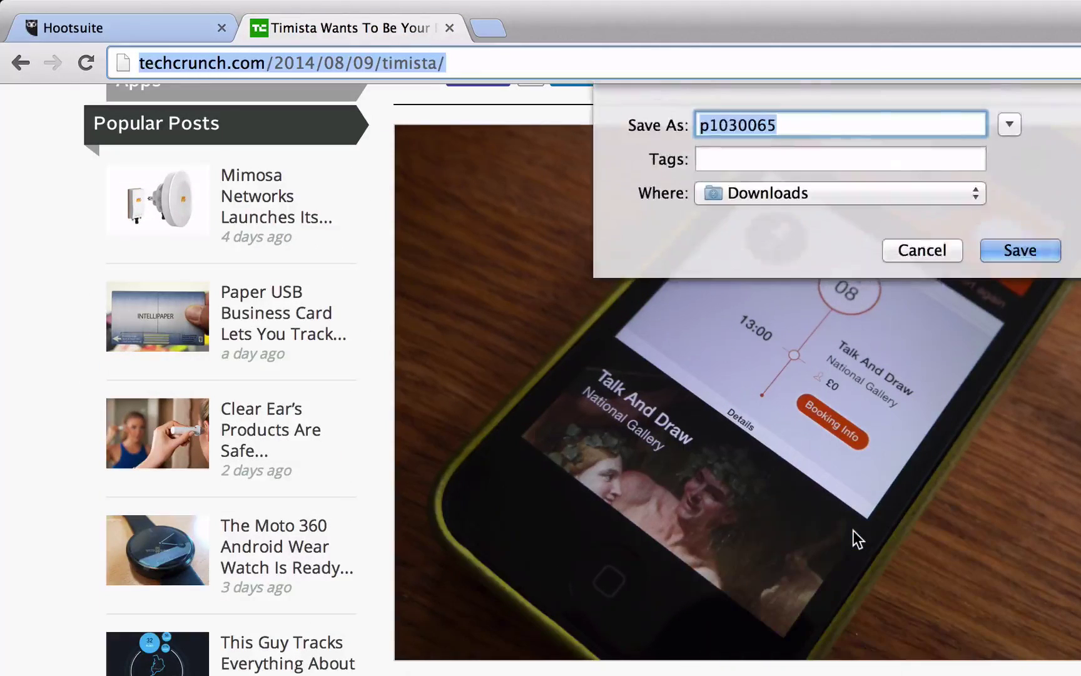
key(Return)
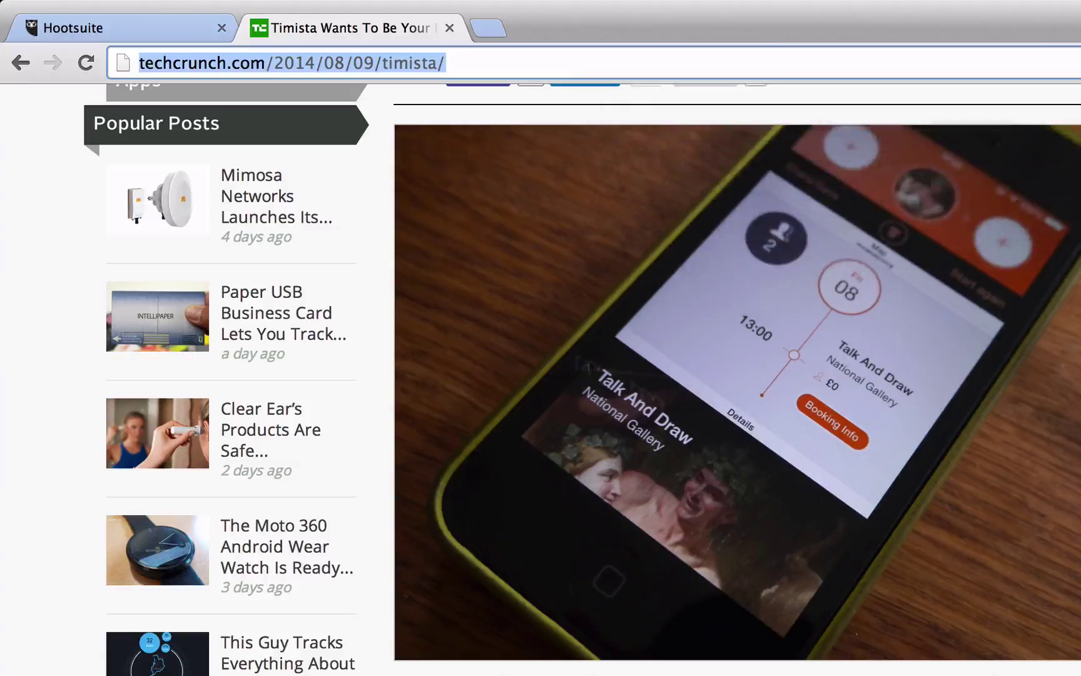
click(139, 26)
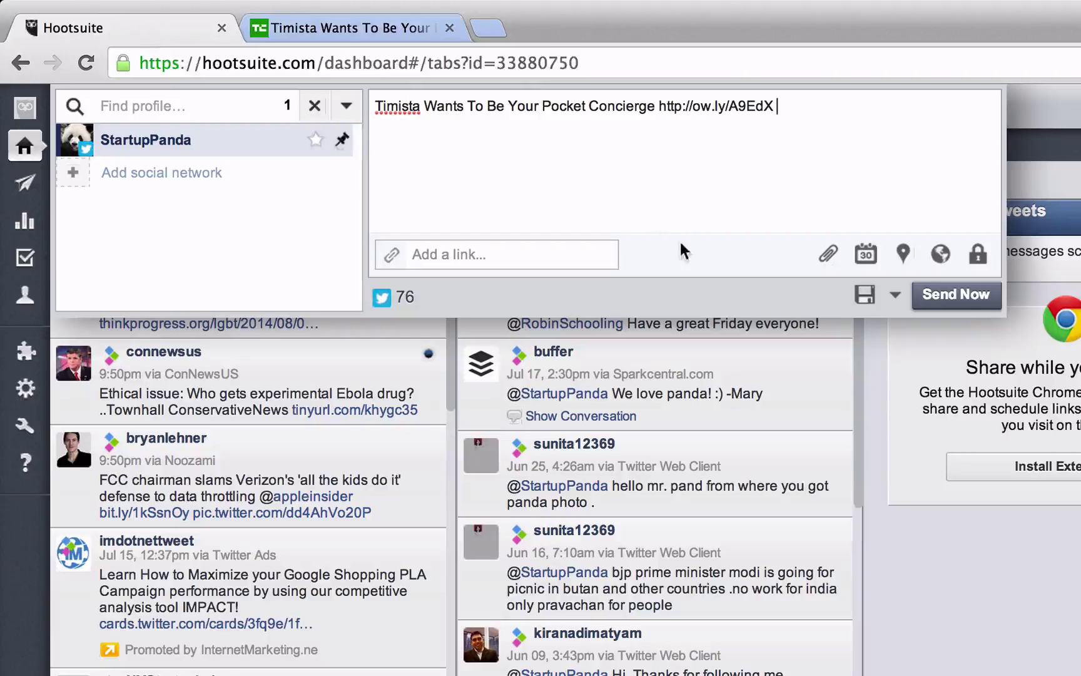
click(830, 257)
click(693, 352)
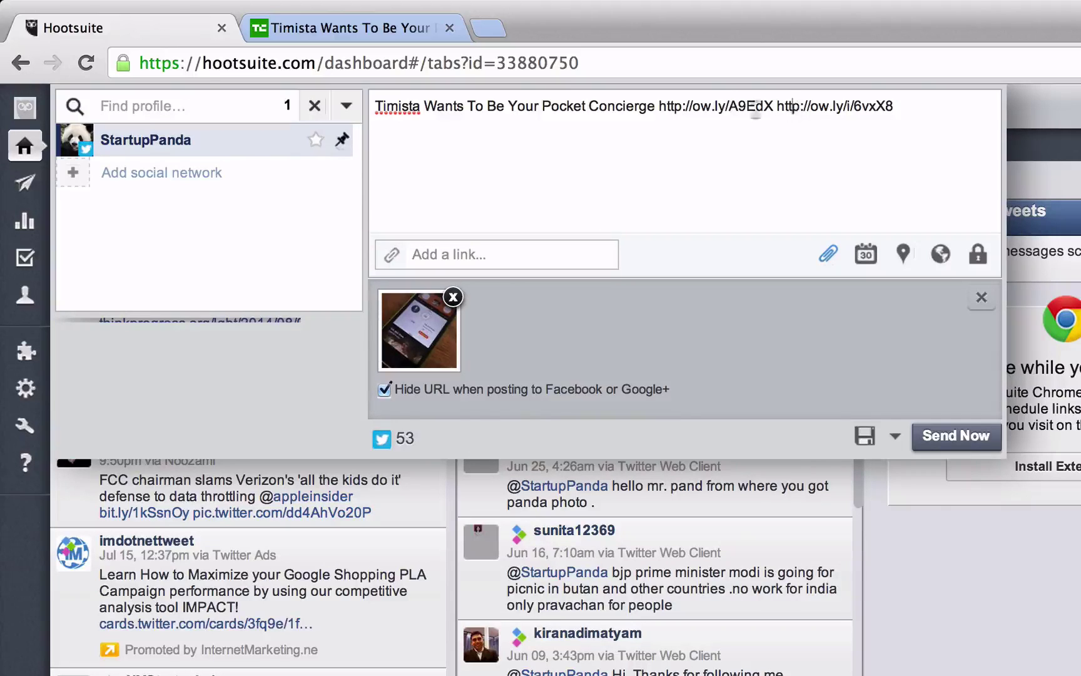
- Turn AutoSchedule on and autoschedule the Timista tweet for 9:00am, Aug 11, 2014
click(866, 255)
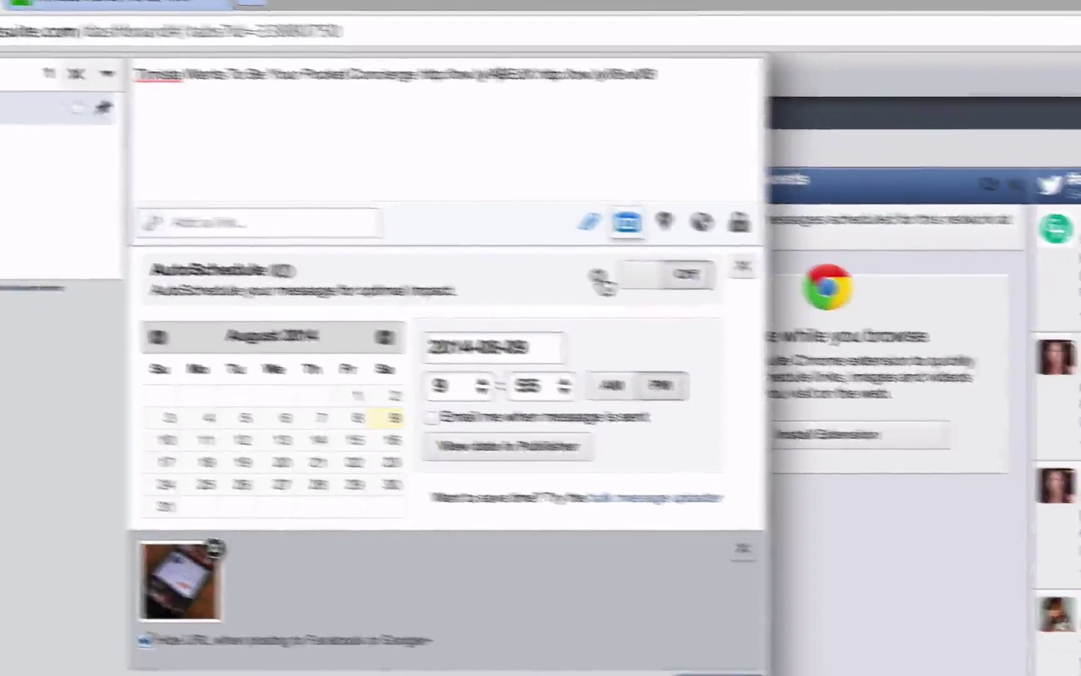
click(601, 282)
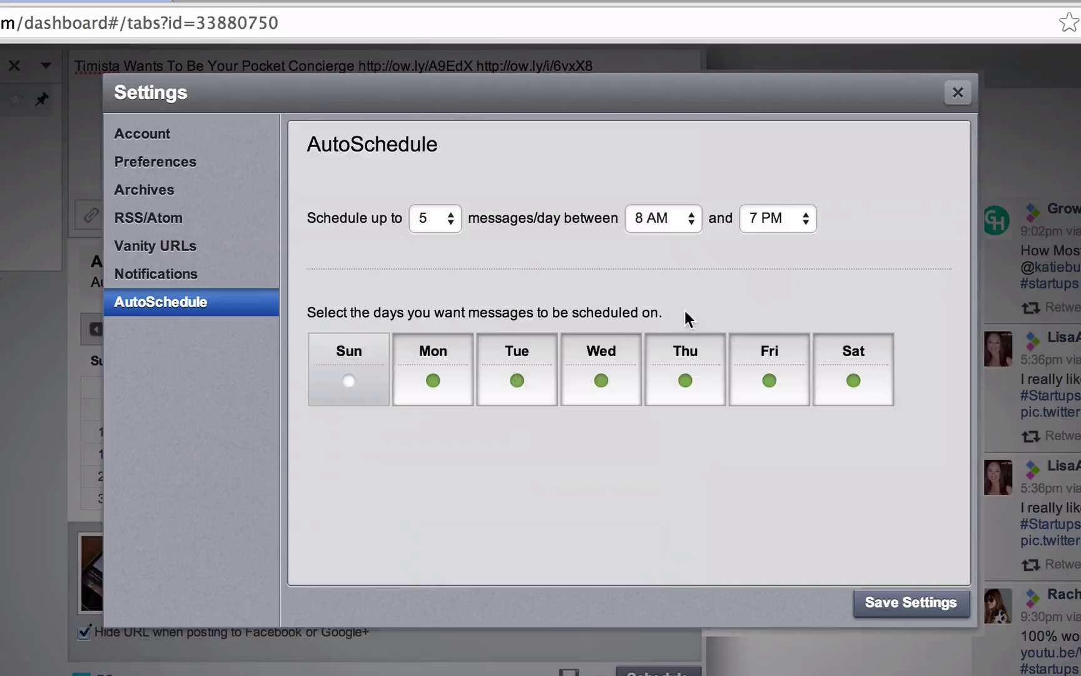
click(963, 96)
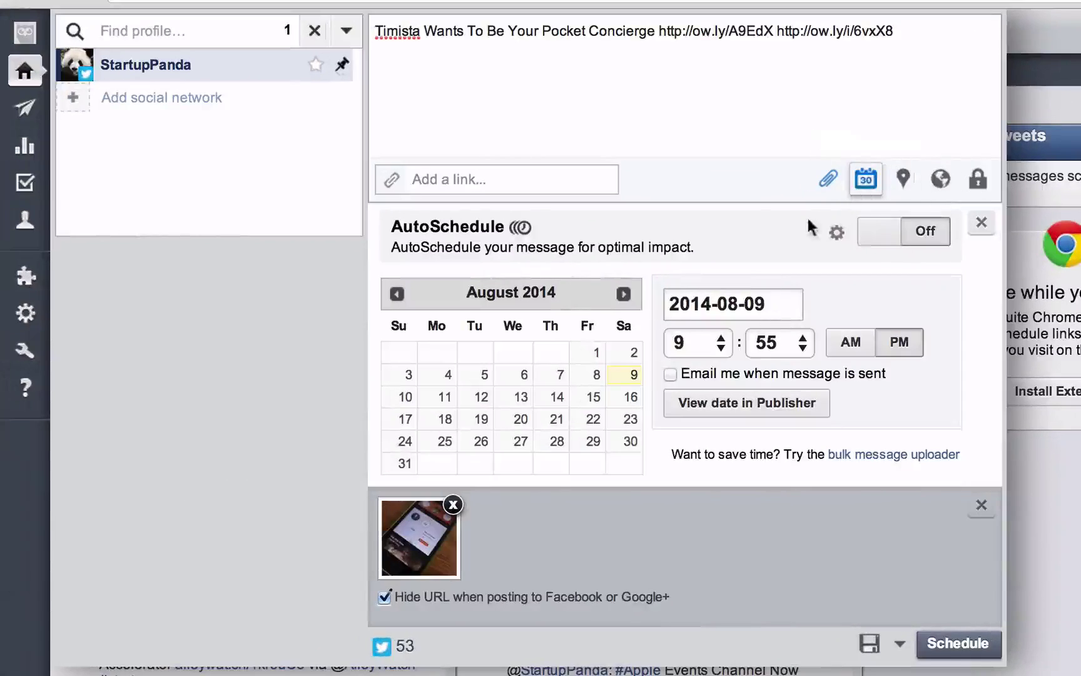
click(881, 249)
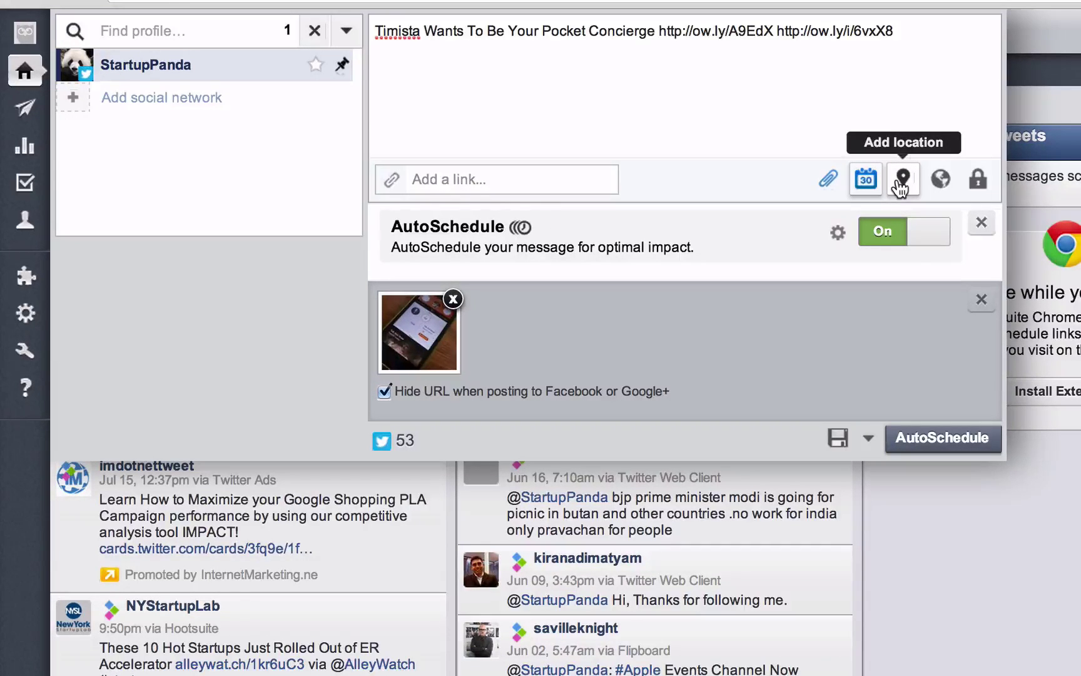
click(941, 189)
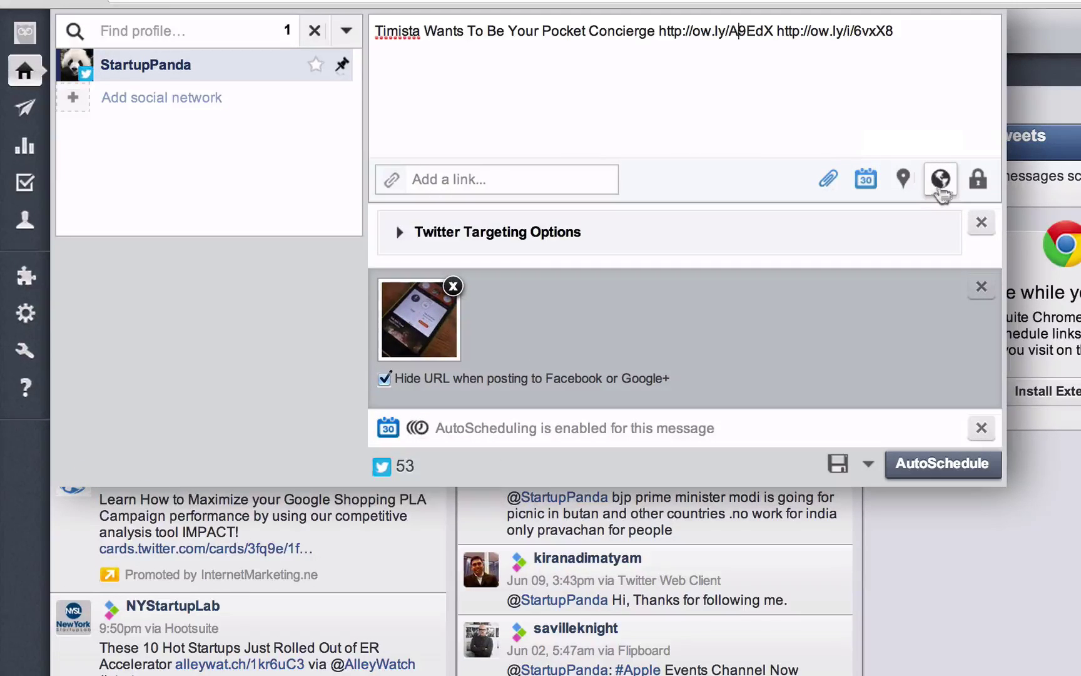
click(401, 232)
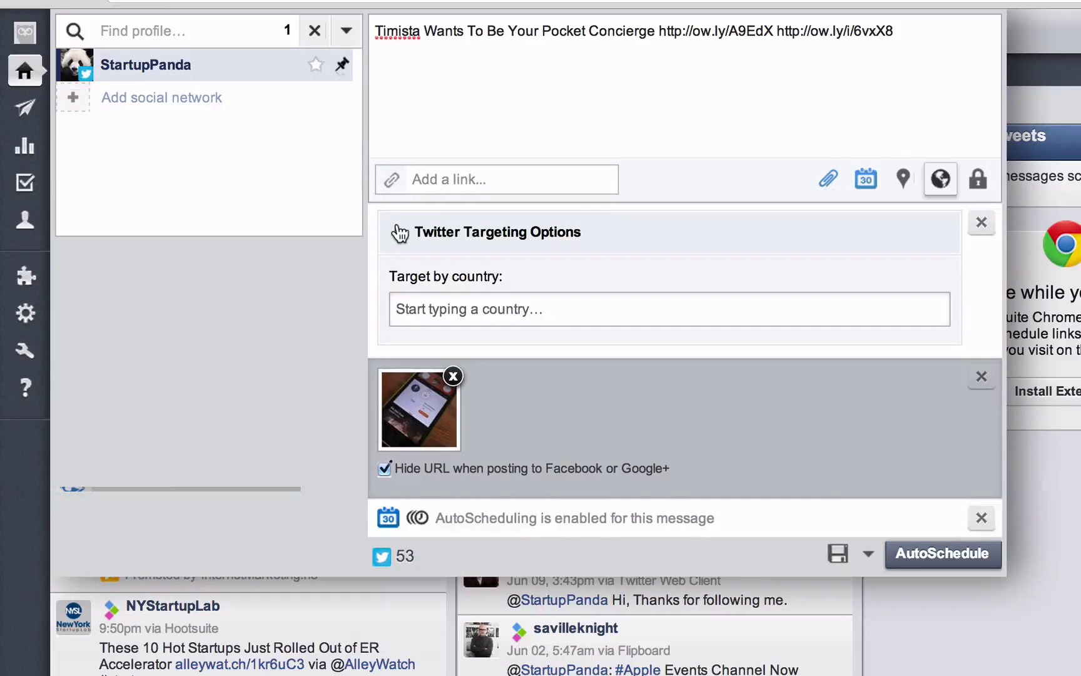
click(434, 236)
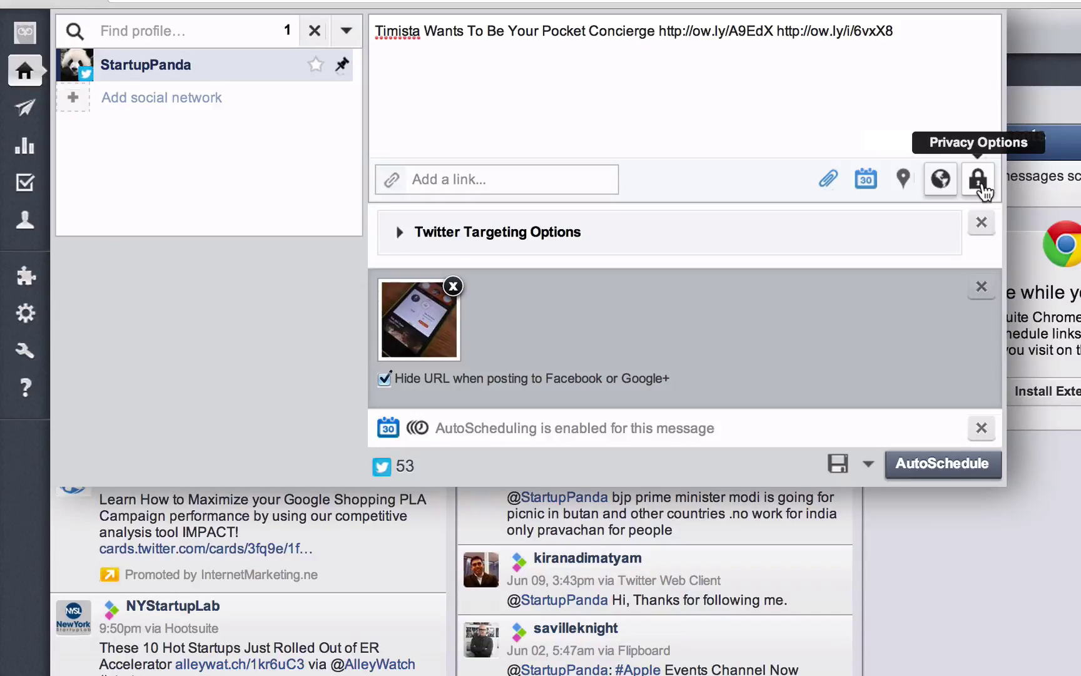
click(953, 474)
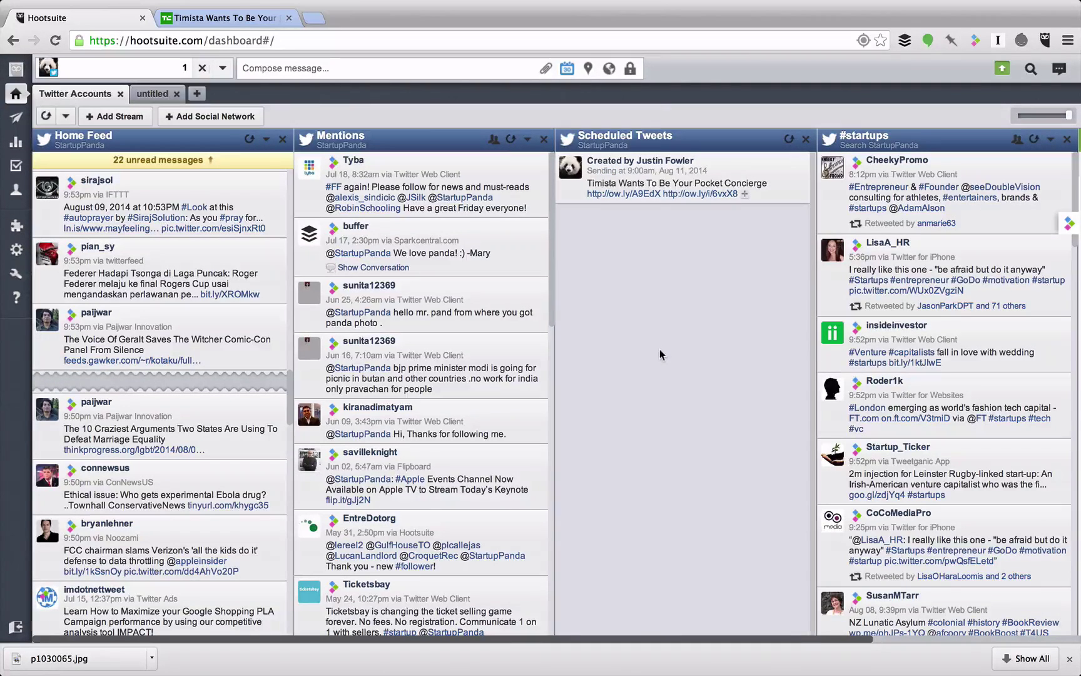
mouse_move(15, 150)
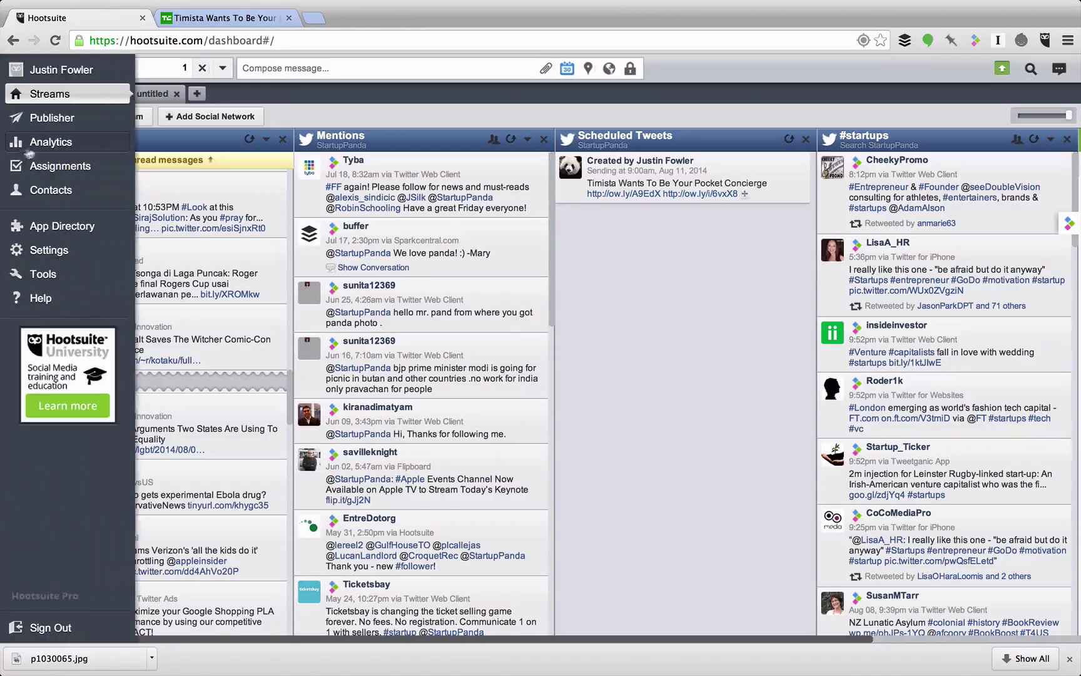
click(50, 145)
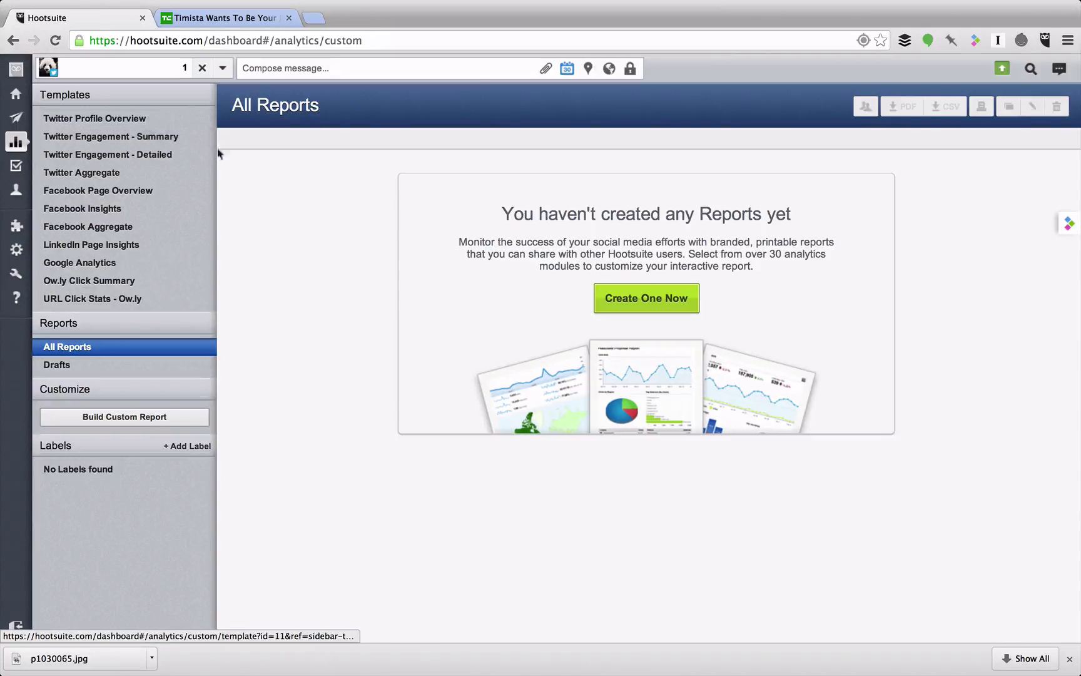
click(73, 120)
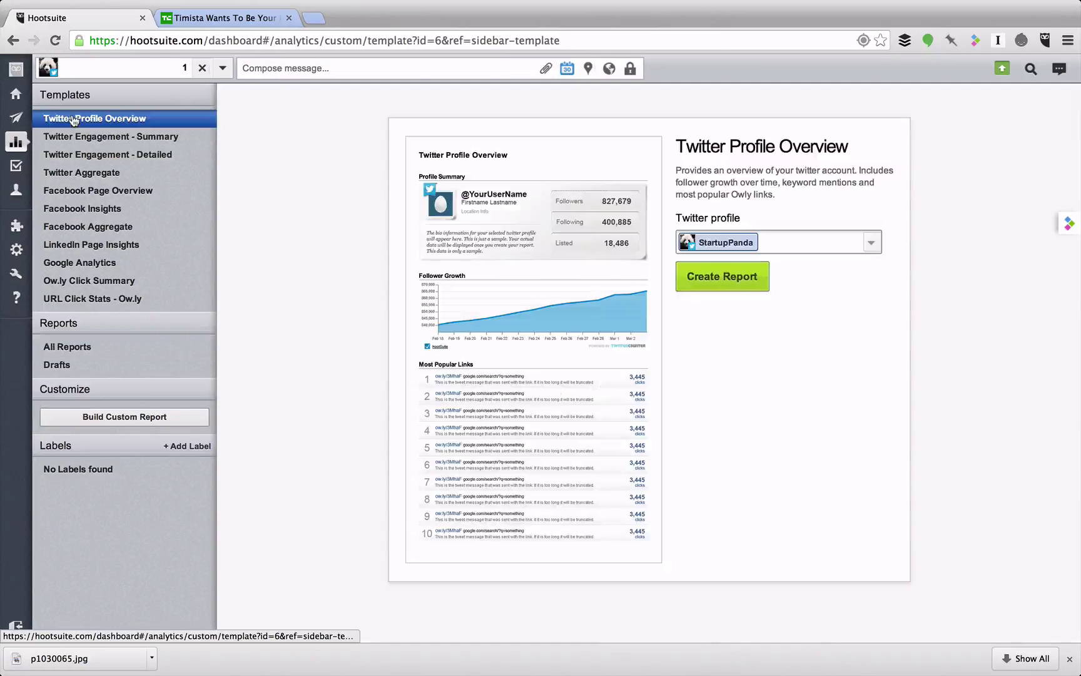
click(717, 248)
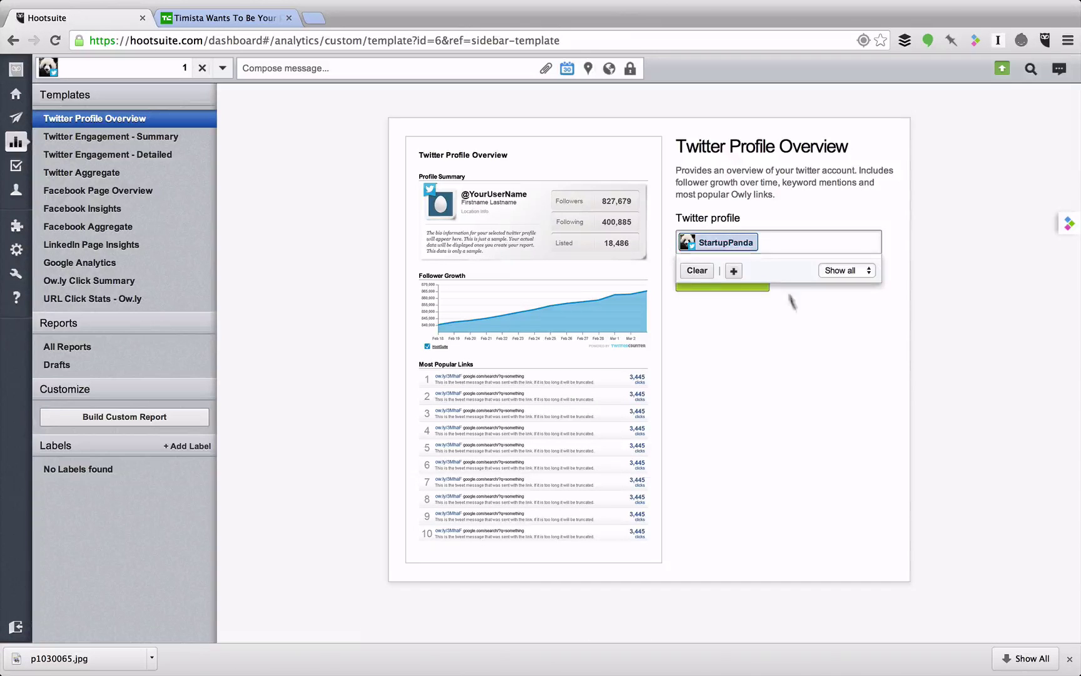
click(803, 365)
click(724, 278)
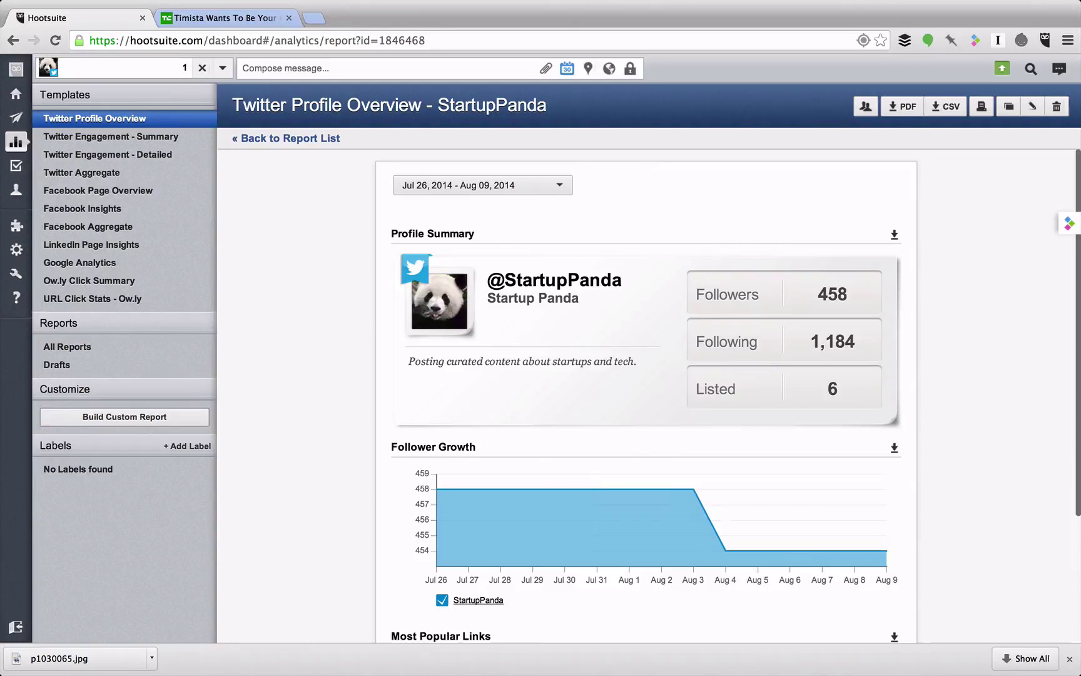
scroll(300, 389, down, 1)
scroll(299, 388, down, 2)
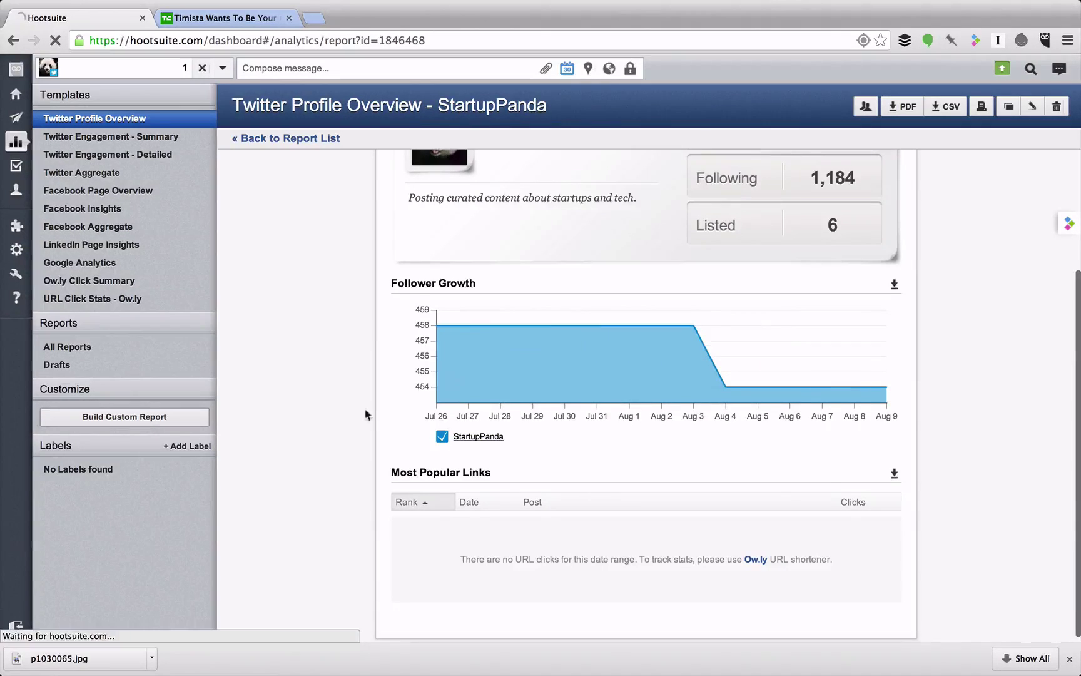
scroll(461, 541, down, 1)
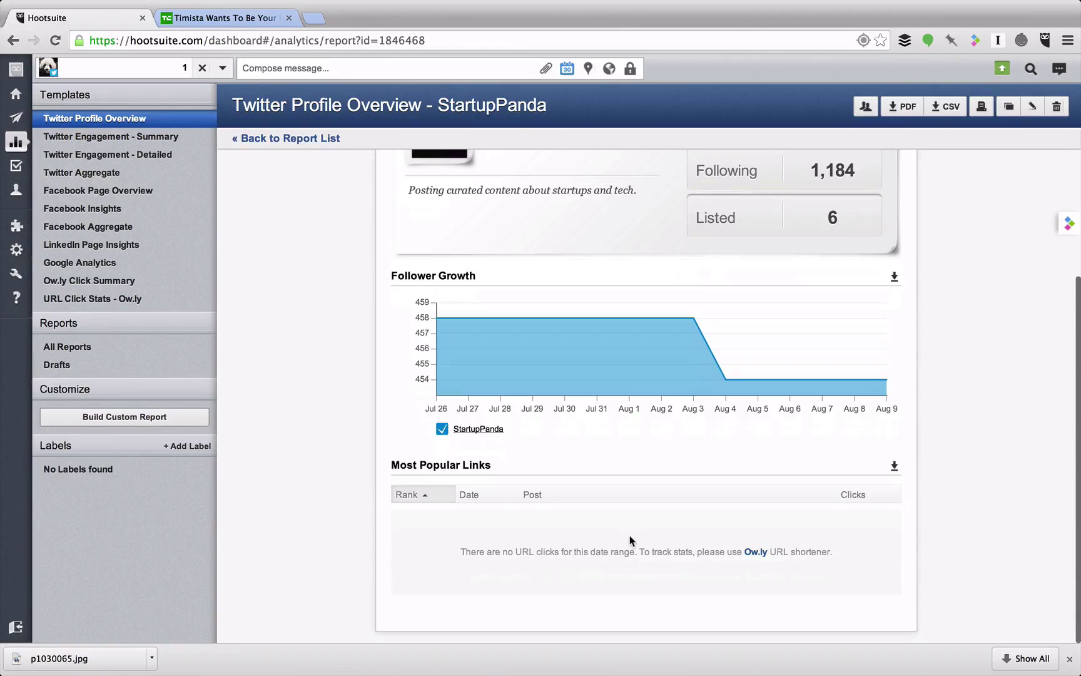
scroll(629, 535, up, 5)
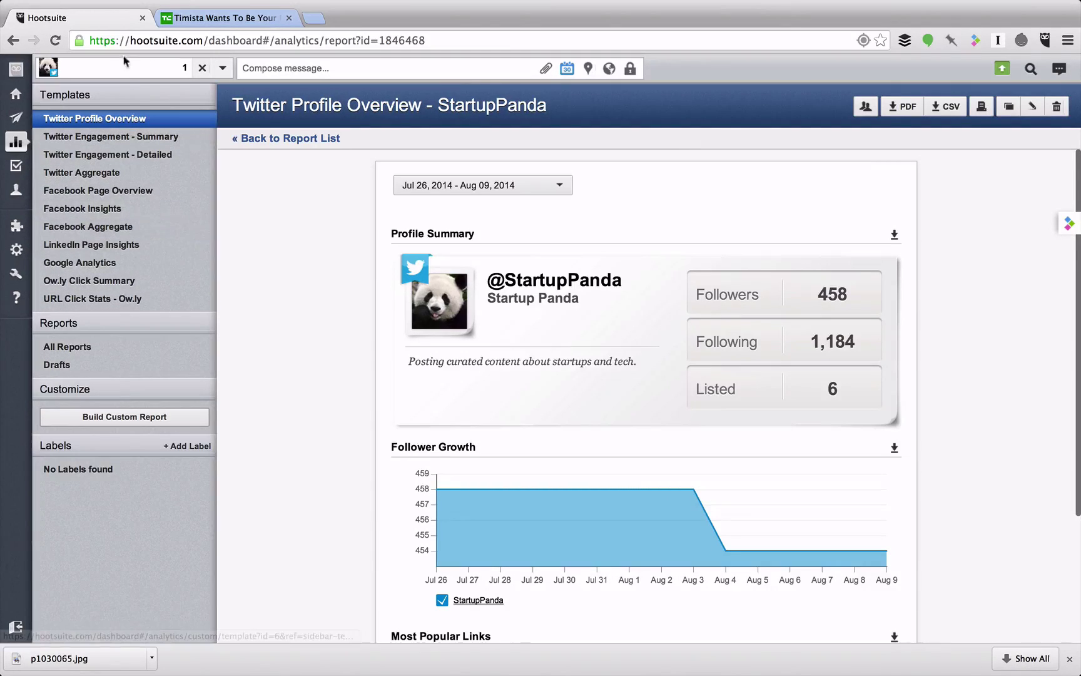
- Start Publisher's Suggested content setup for the StartupPanda Twitter account
mouse_move(12, 119)
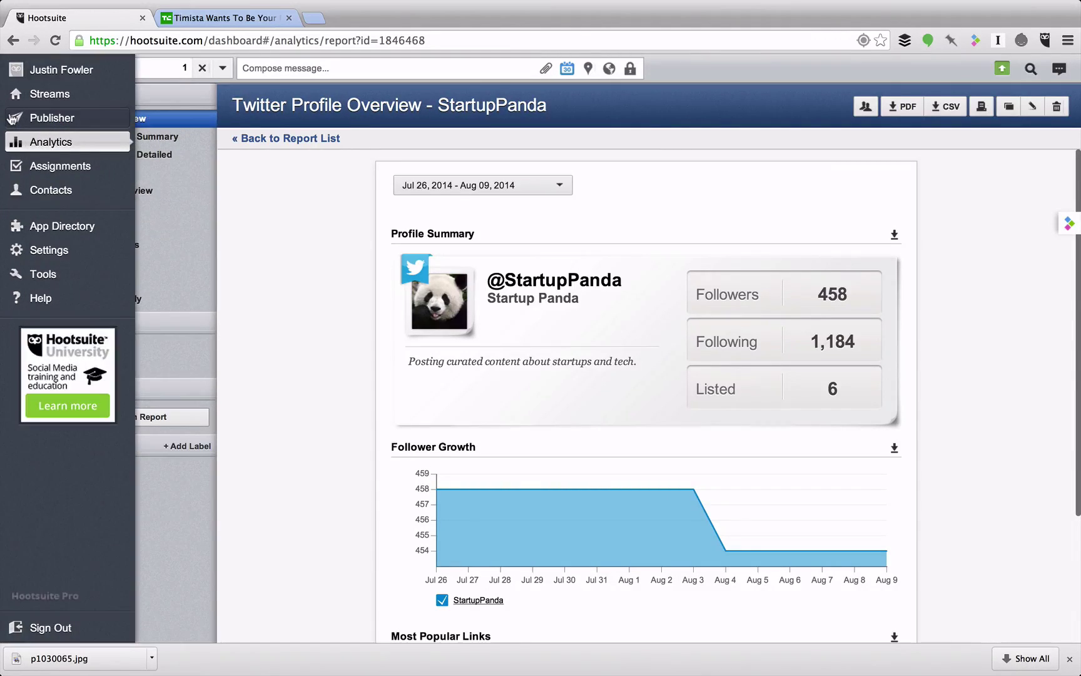
click(53, 117)
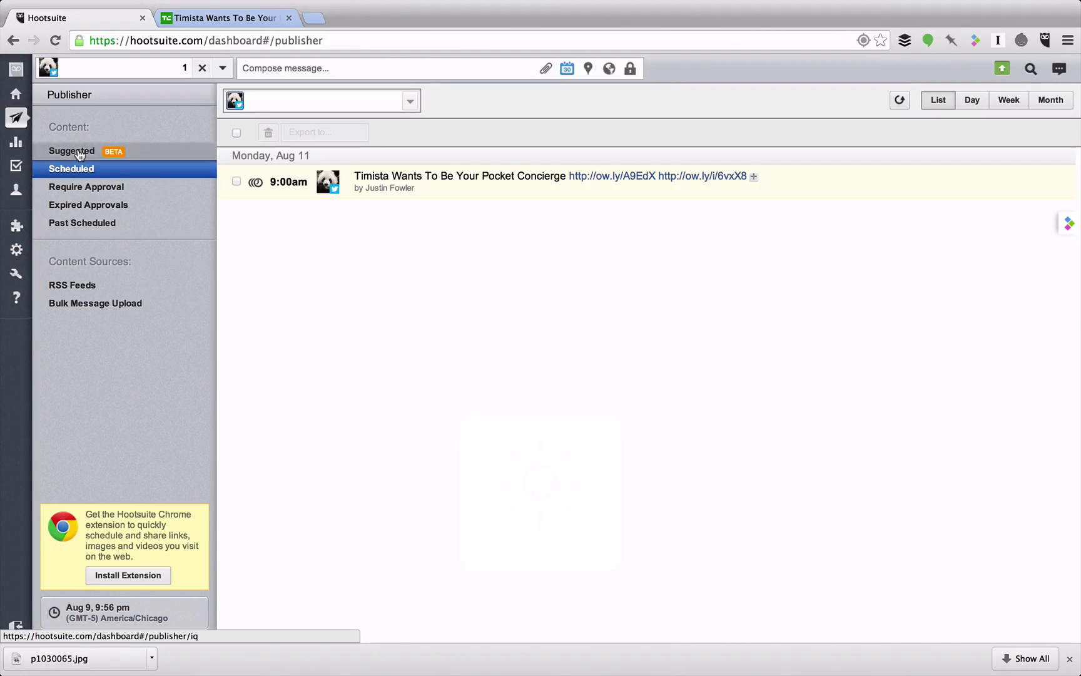
click(78, 154)
click(560, 199)
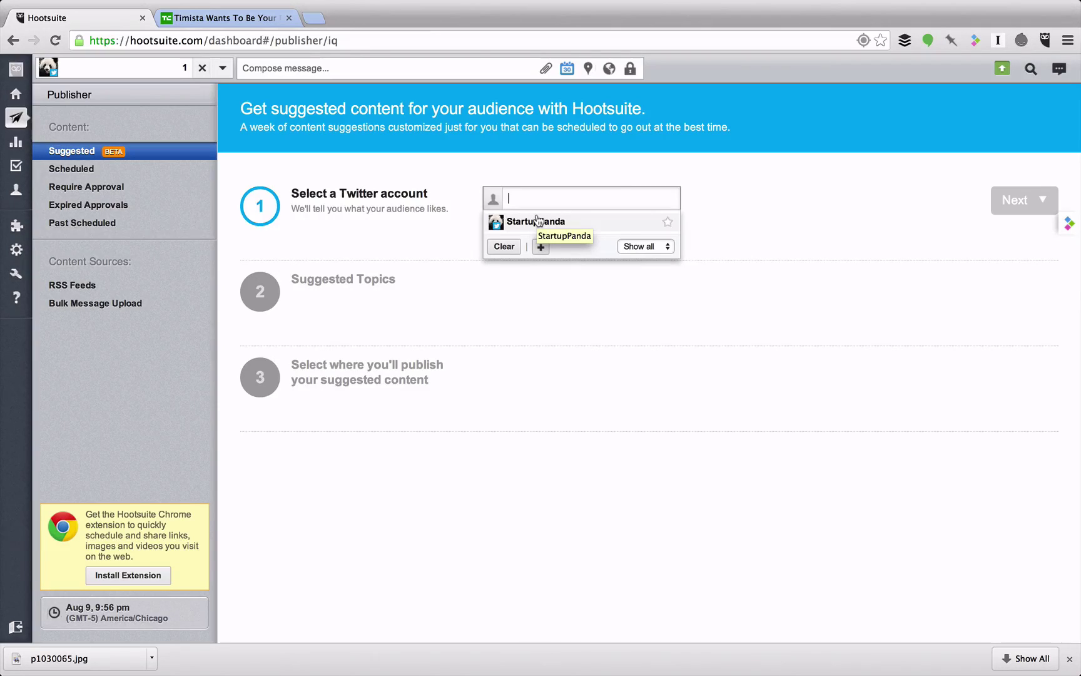
click(518, 222)
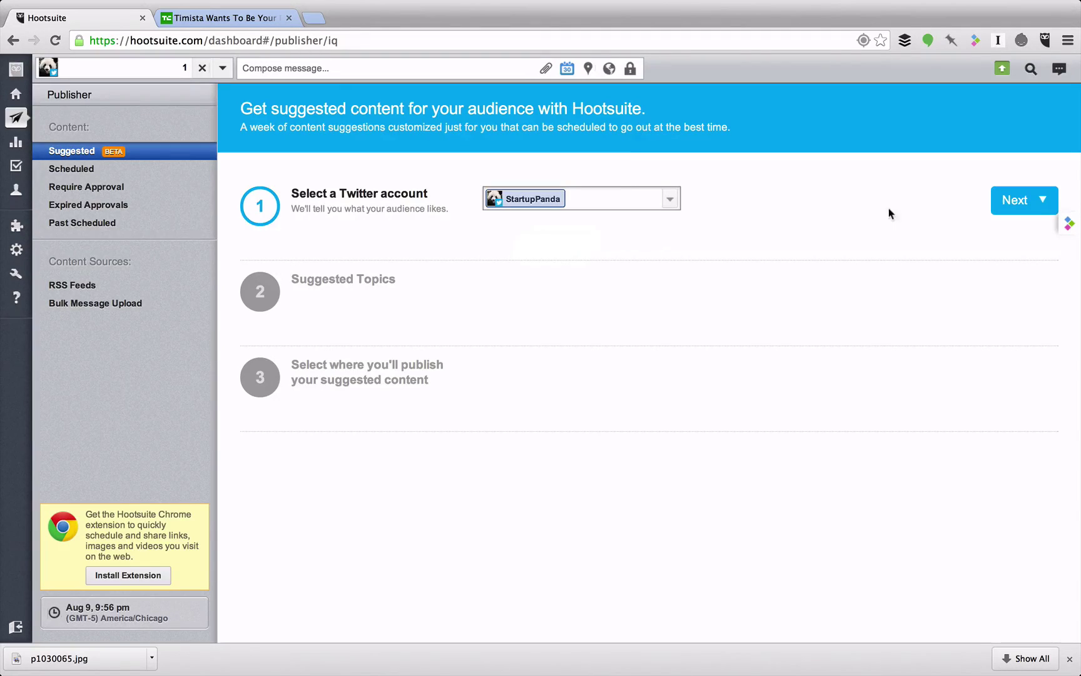
- Accept the Social Media, Marketing and Design topics and choose the publishing network
click(1010, 205)
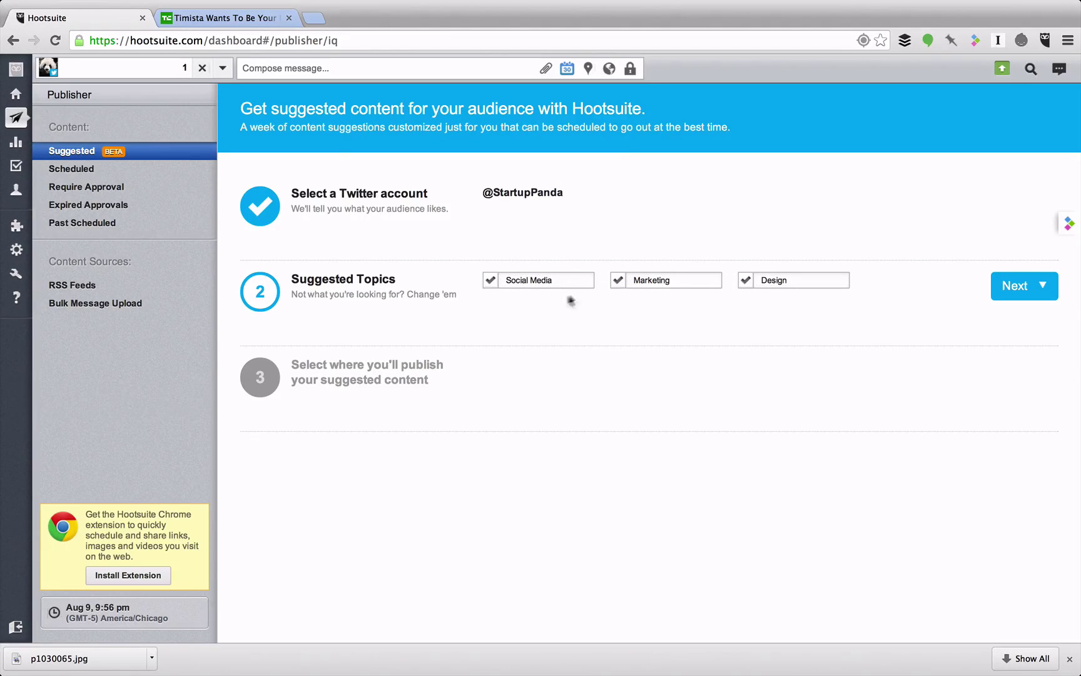
click(1029, 294)
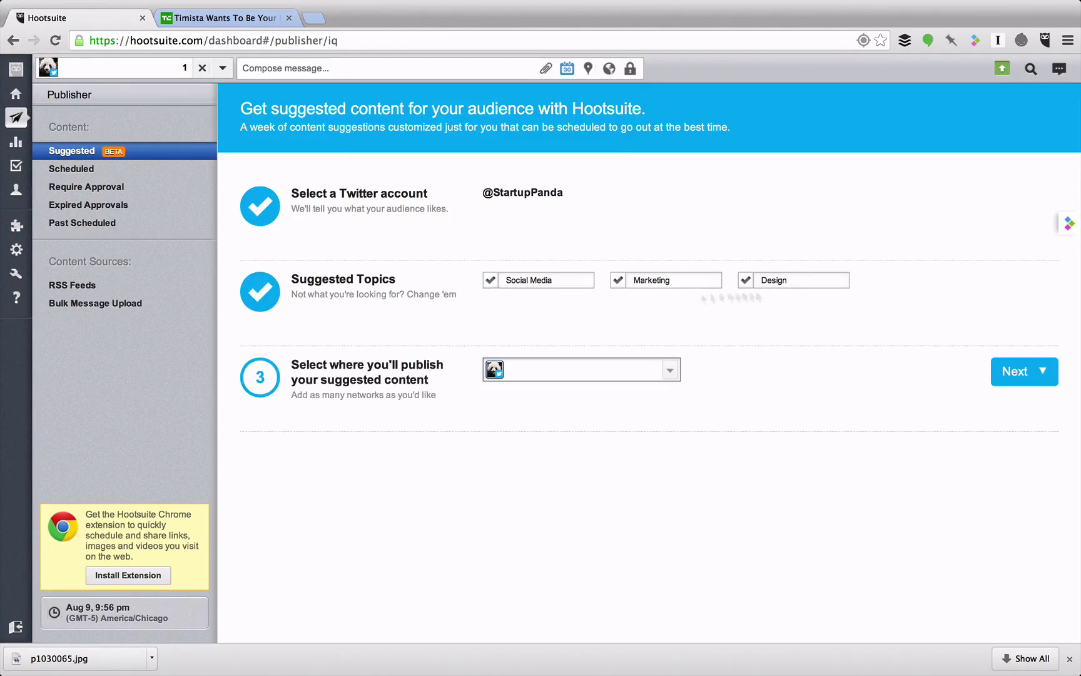
click(513, 371)
click(526, 369)
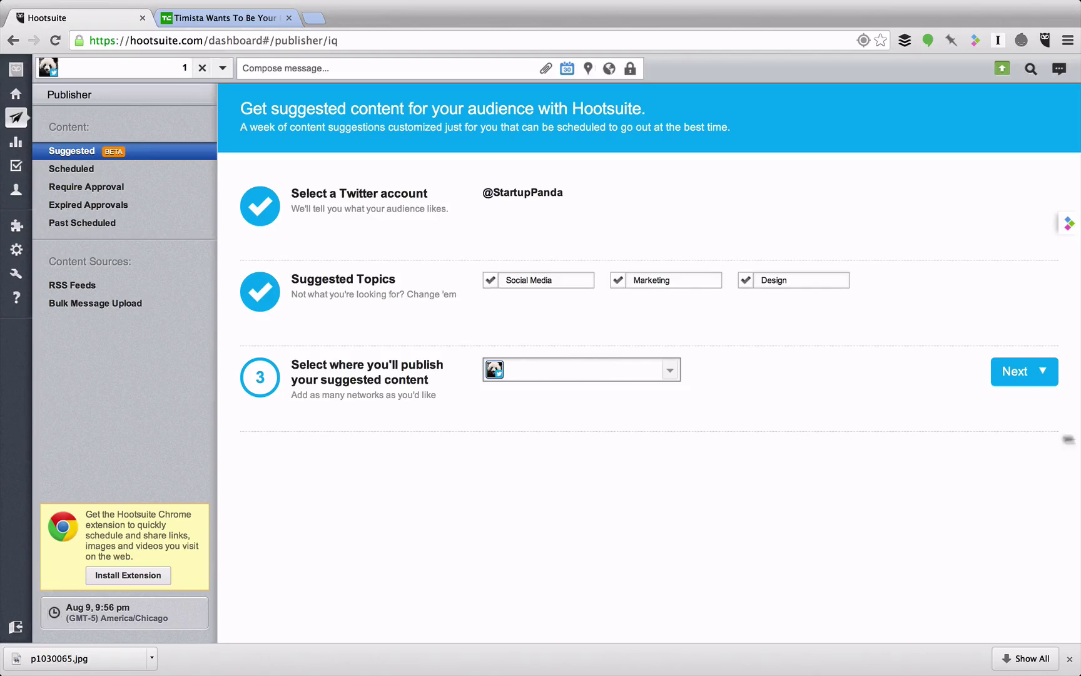
click(1018, 376)
- Review the generated suggestions, select all of them and schedule them
click(673, 482)
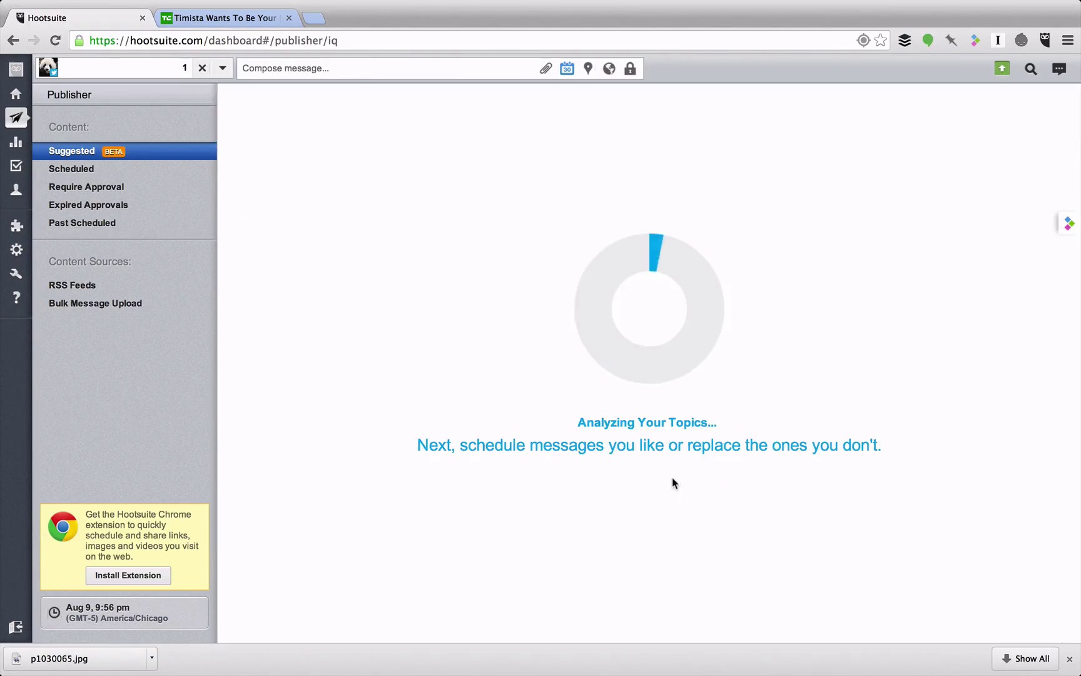
scroll(579, 182, up, 3)
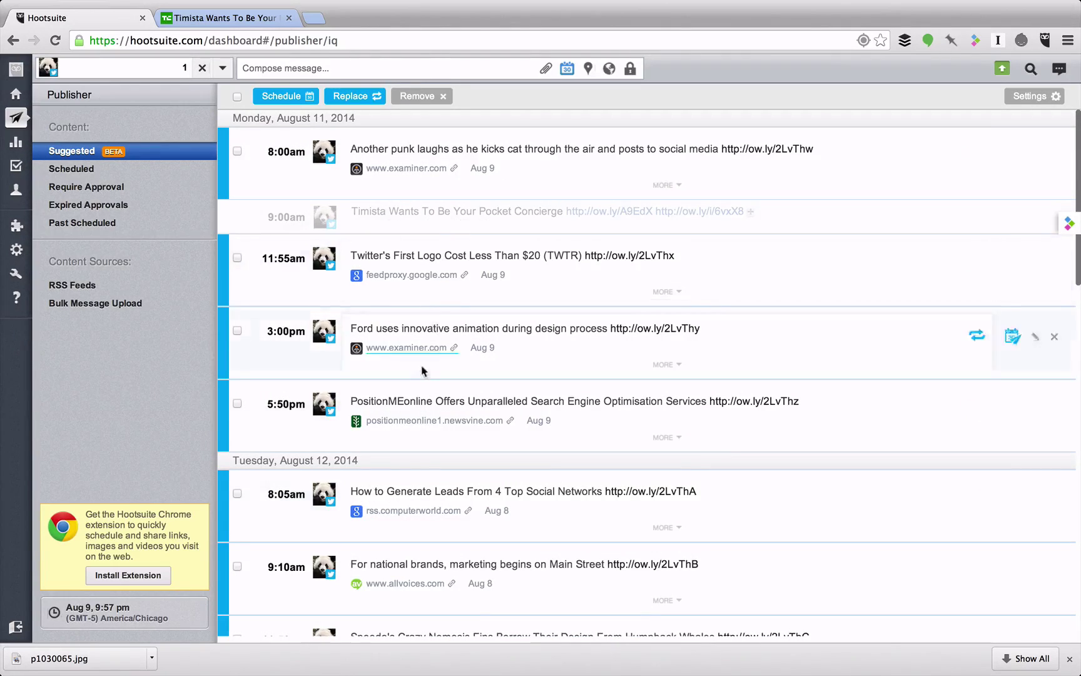
click(238, 97)
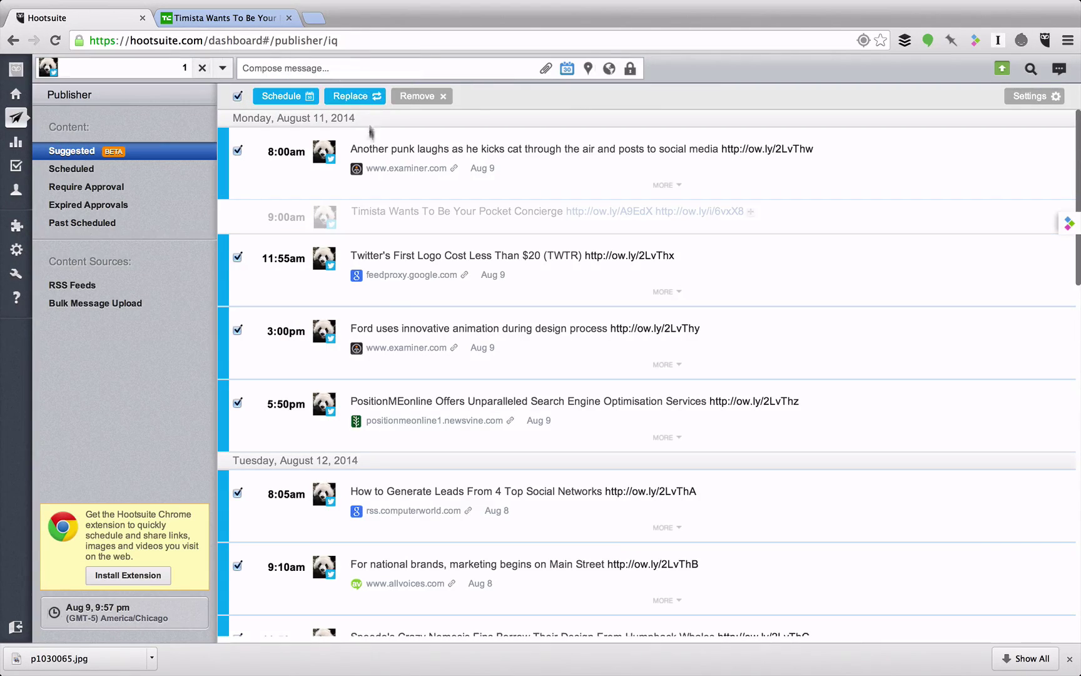
scroll(388, 338, down, 5)
scroll(398, 318, down, 15)
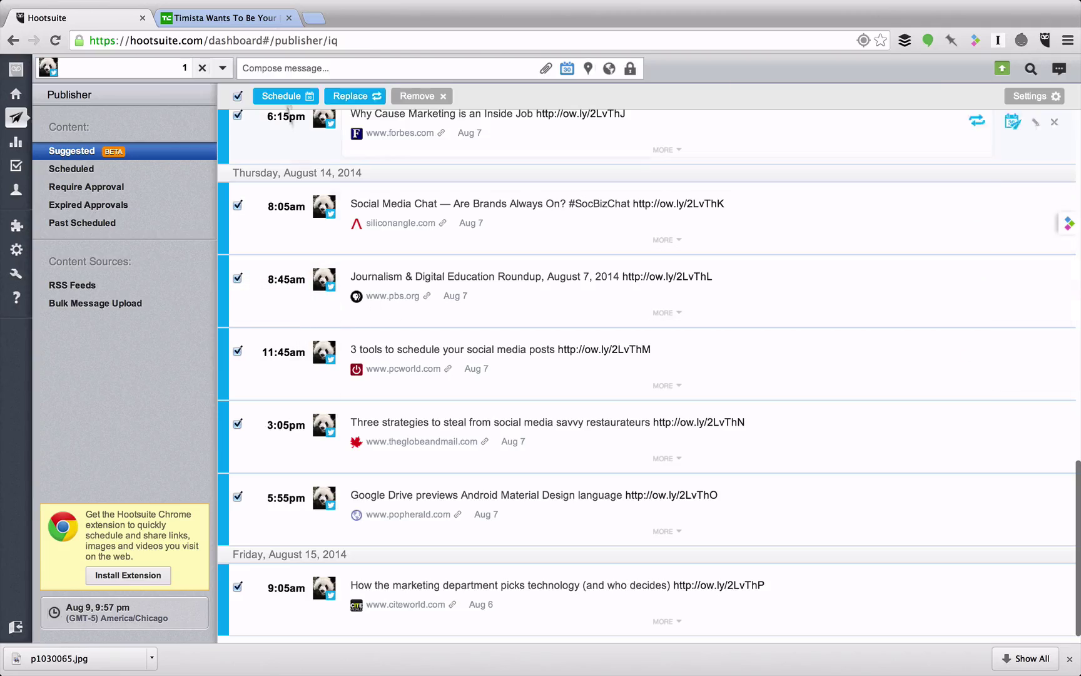
click(272, 98)
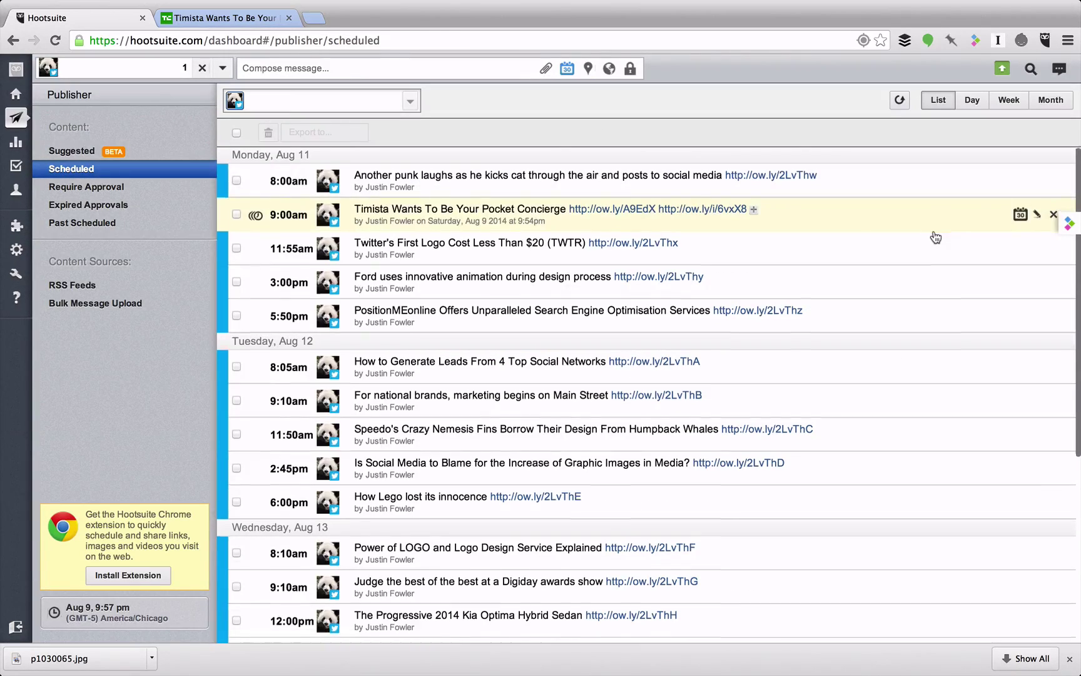
- Scroll through the newly scheduled posts, then open the RSS Feeds settings
scroll(936, 237, down, 5)
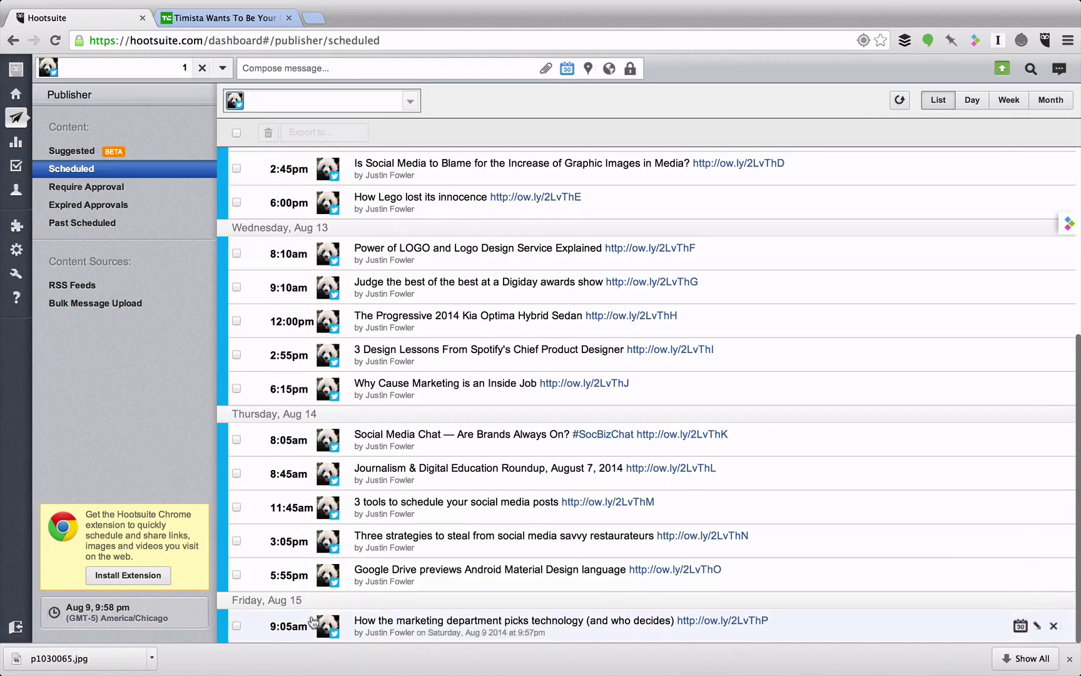
scroll(282, 603, up, 5)
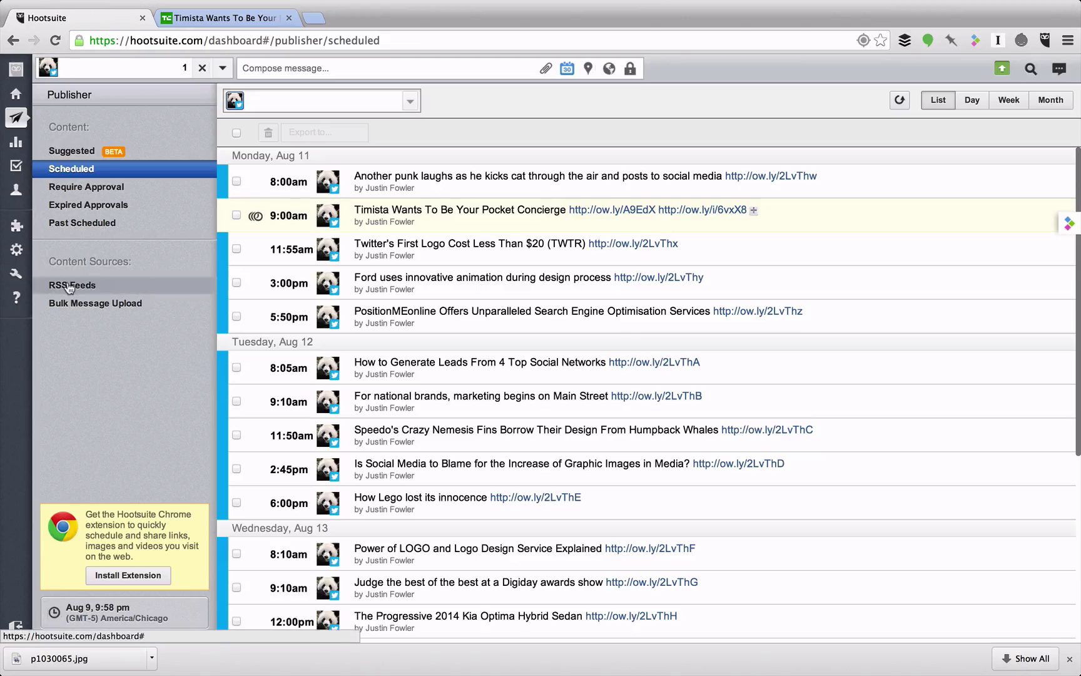
click(70, 286)
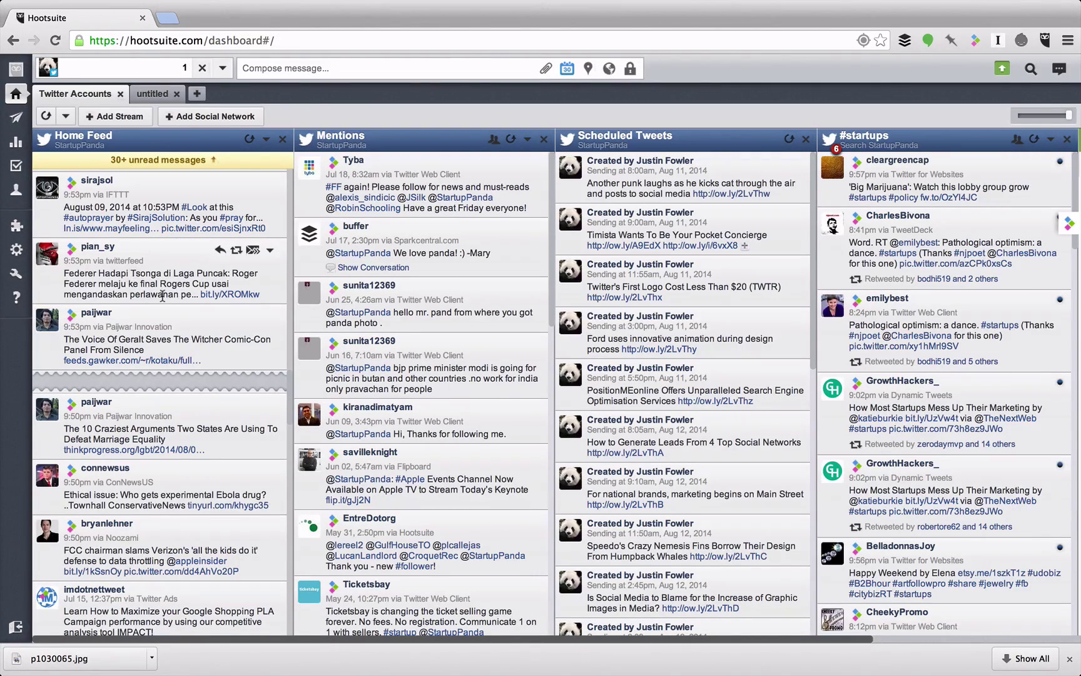
- Retweet the top #FF mention in the Mentions stream and confirm
scroll(162, 296, up, 10)
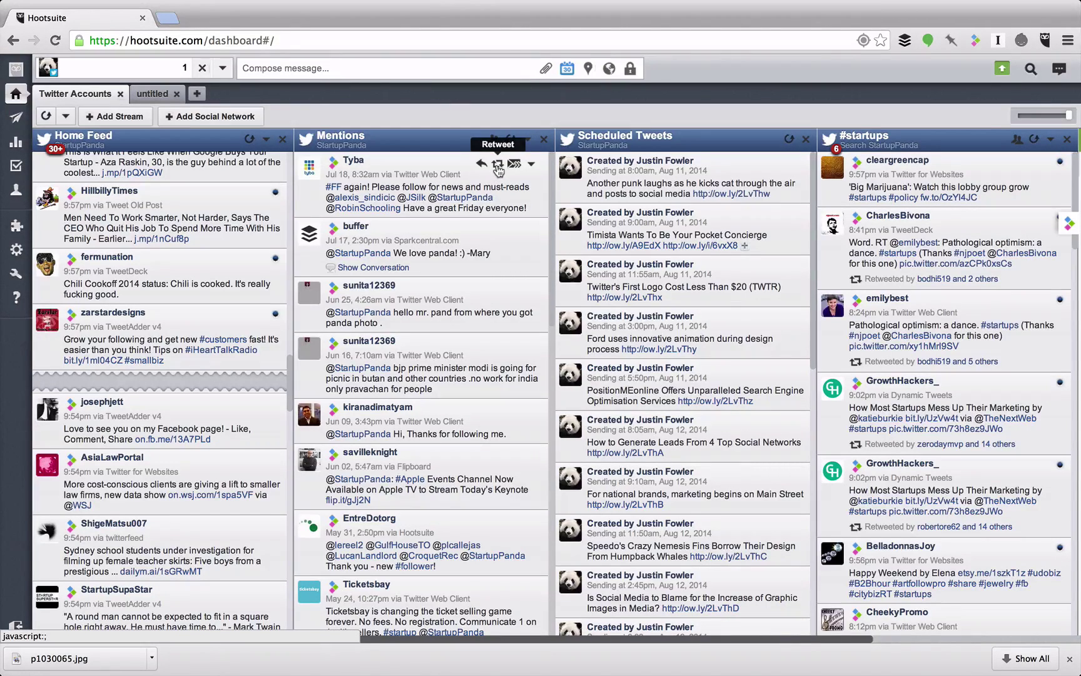
click(498, 165)
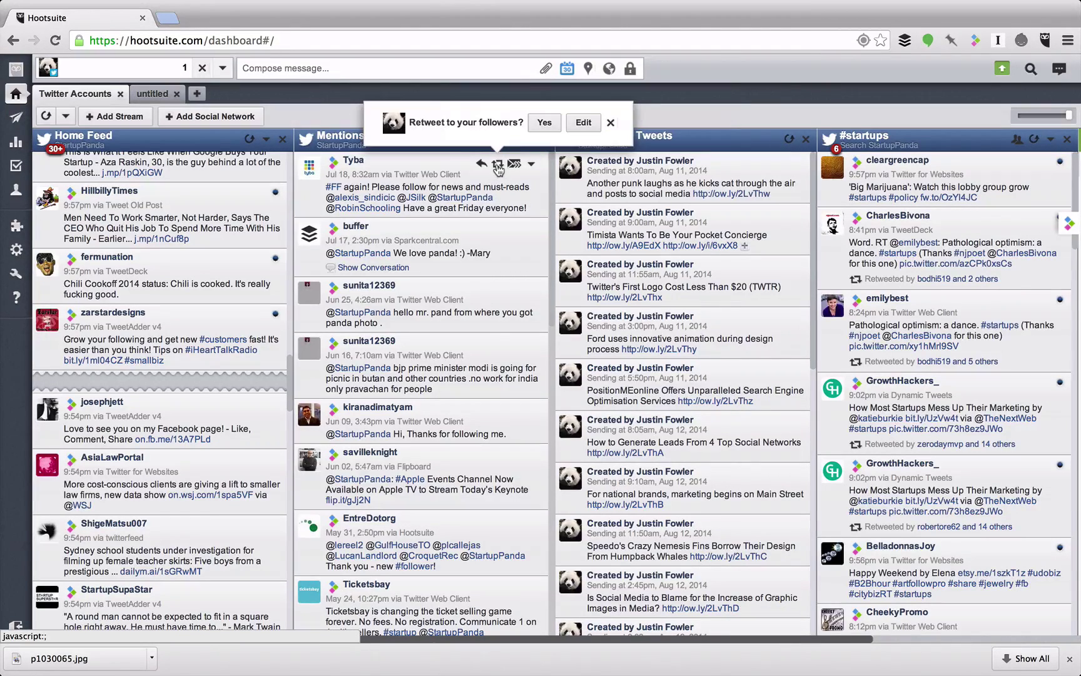
click(545, 122)
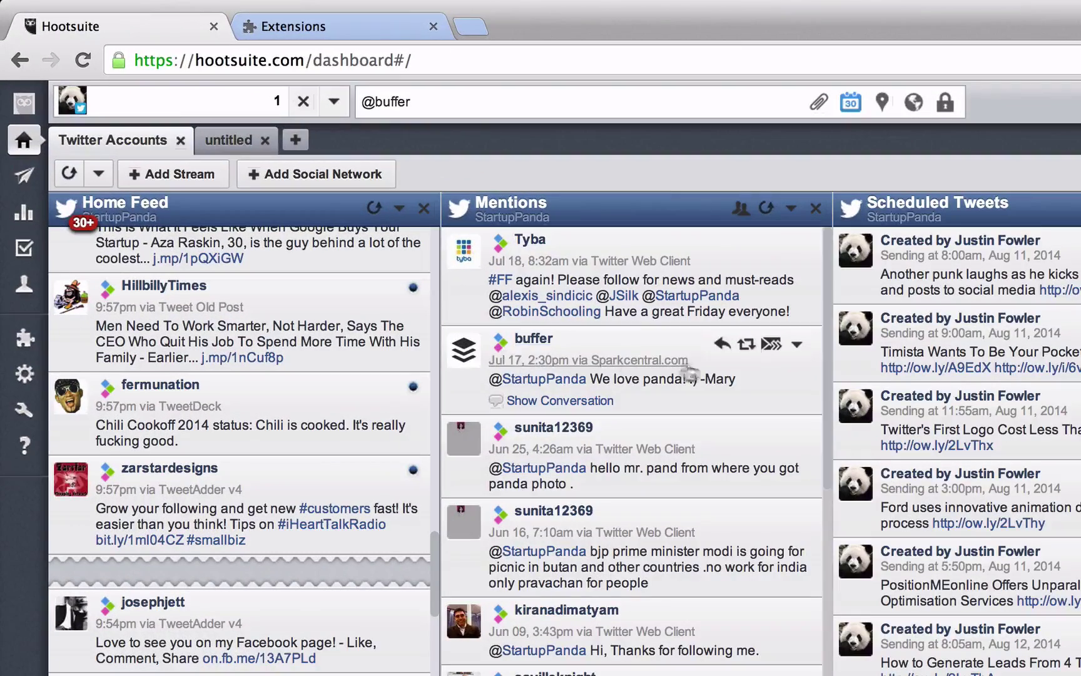
- Reply 'Thanks' to the 'We love panda' mention with AutoSchedule off, sending now
drag(623, 378, 695, 380)
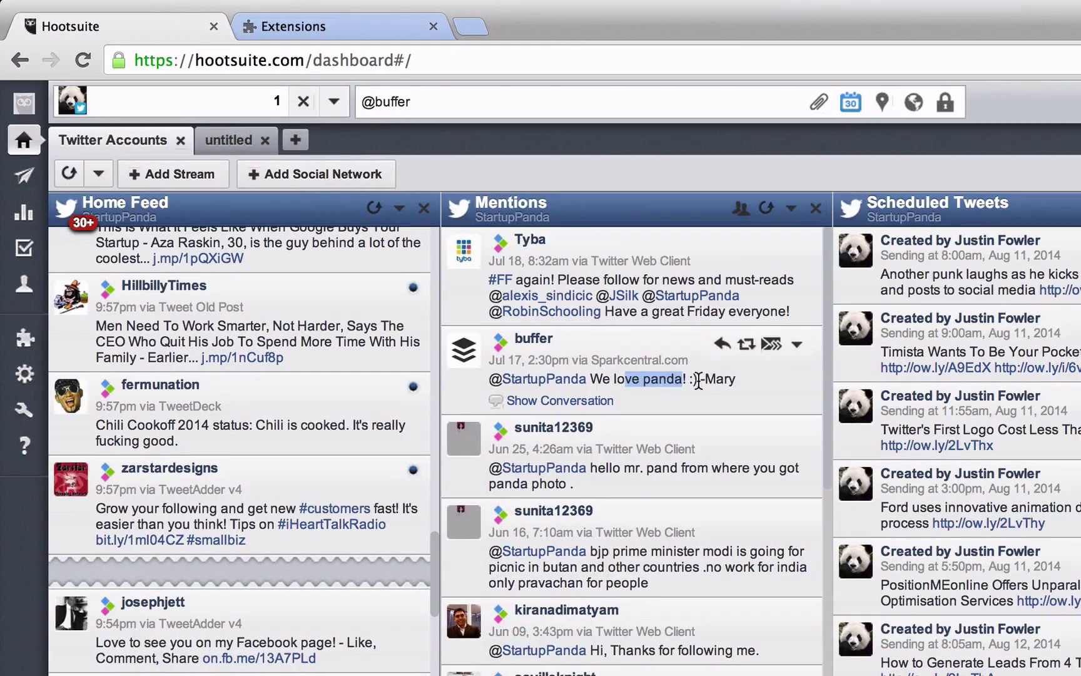
click(701, 379)
click(719, 346)
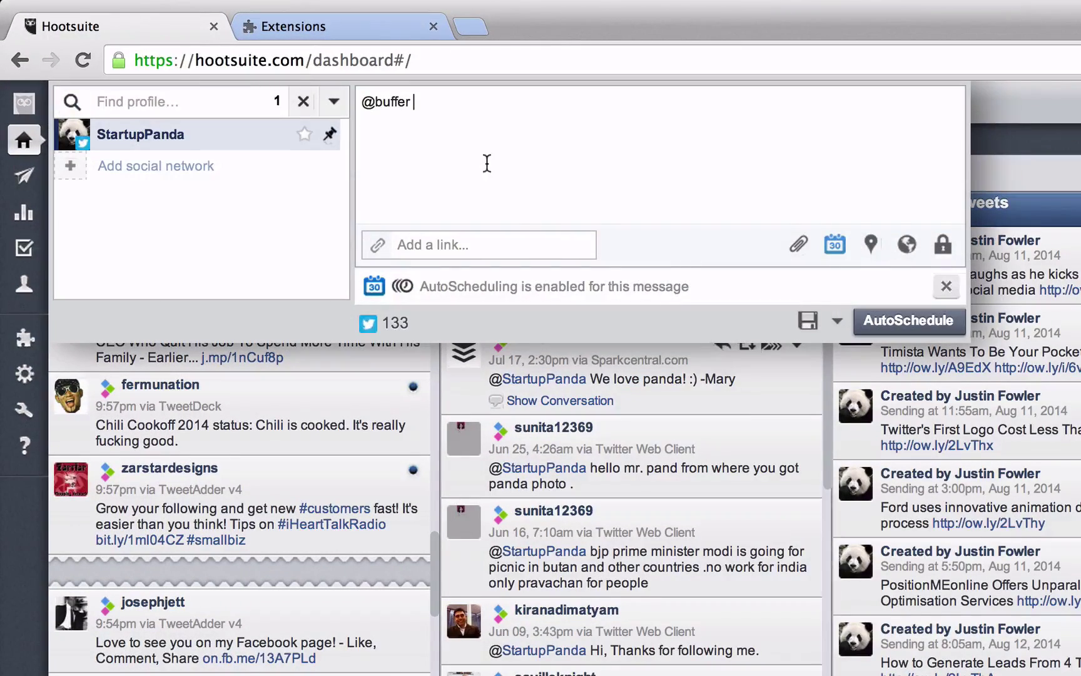
text(Thanks!)
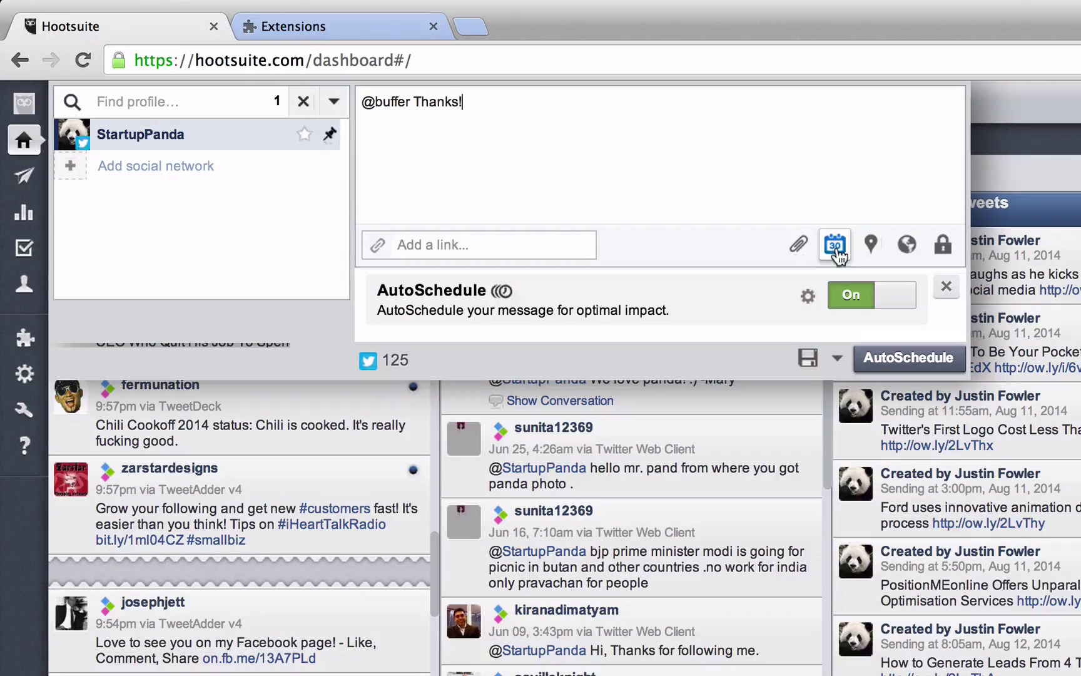
click(888, 305)
click(927, 557)
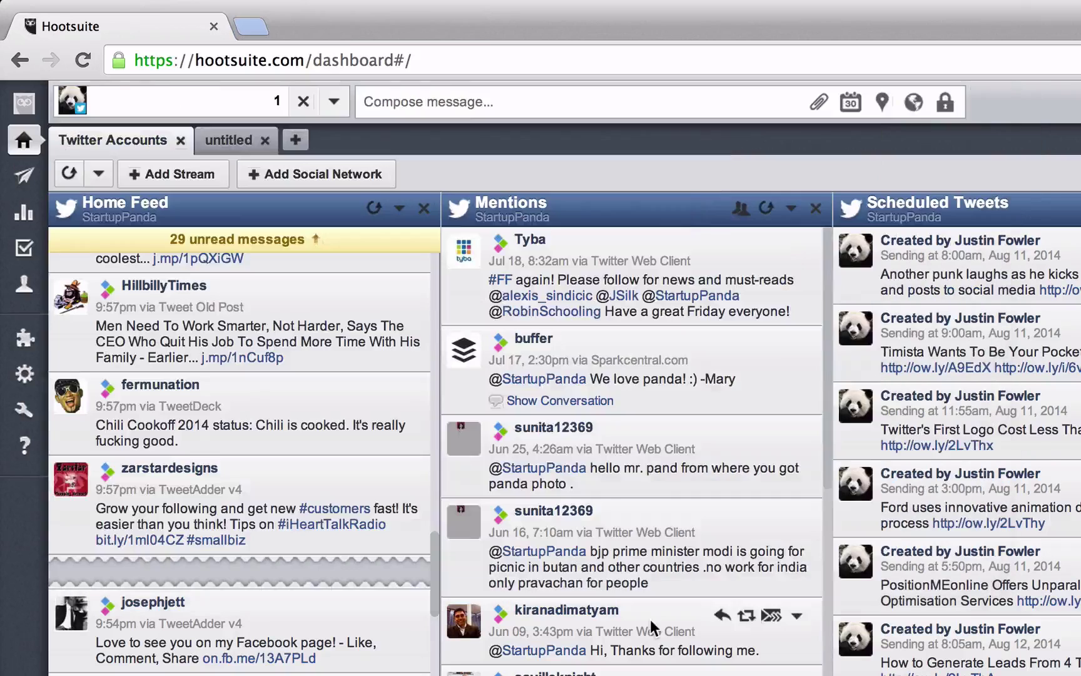